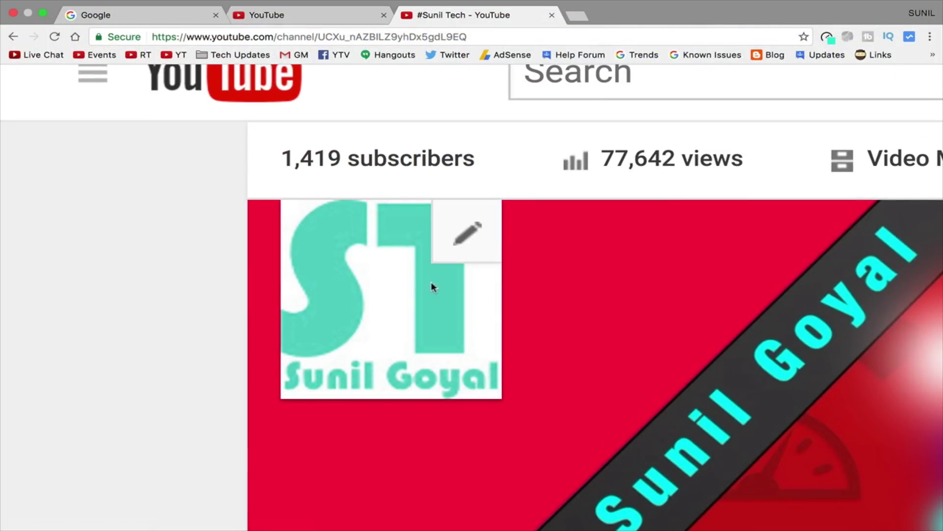
- Reset the browser page zoom to its normal size
key(ctrl+0)
- On the Notifications settings tab, show the bell's recent upload alerts with their channel avatars
click(322, 16)
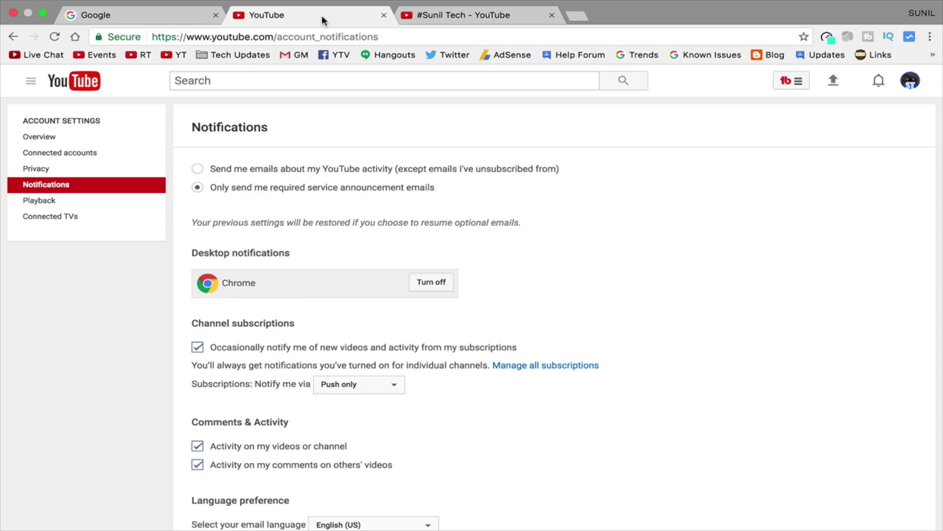
click(878, 82)
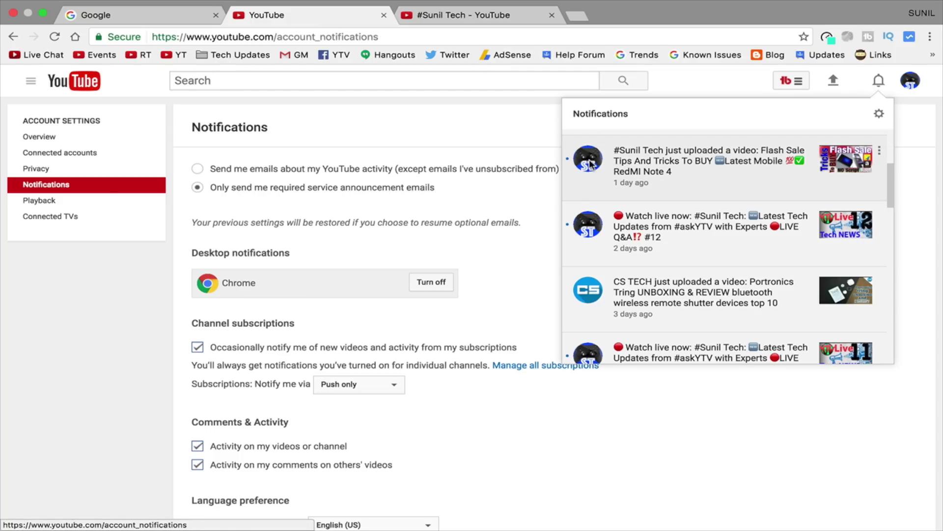
scroll(591, 164, up, 5)
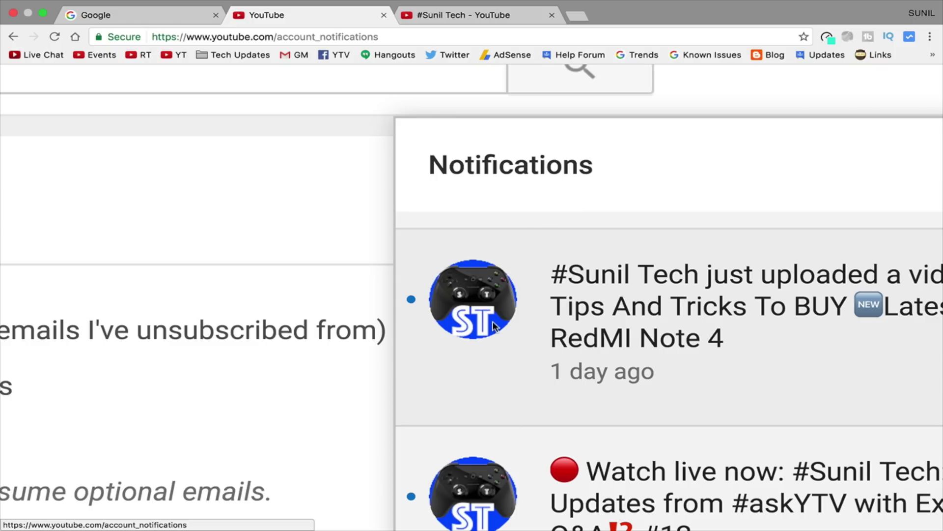
scroll(493, 326, down, 5)
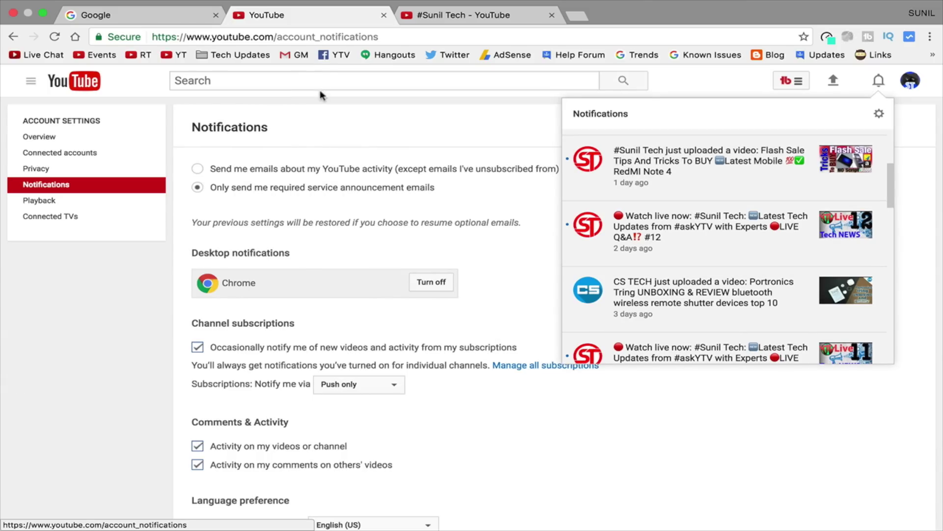
- Search Google for 'create gif' and scroll to the gifcreator.me result
click(156, 21)
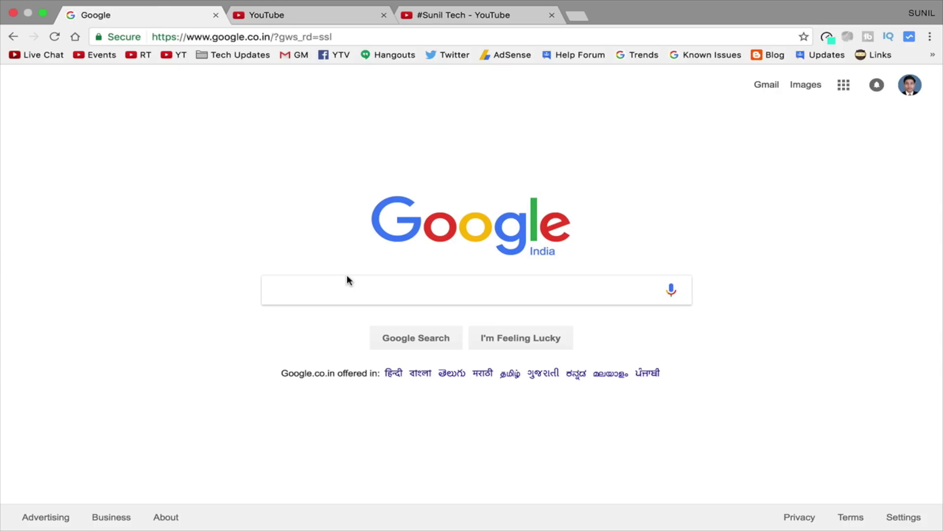
text(crea)
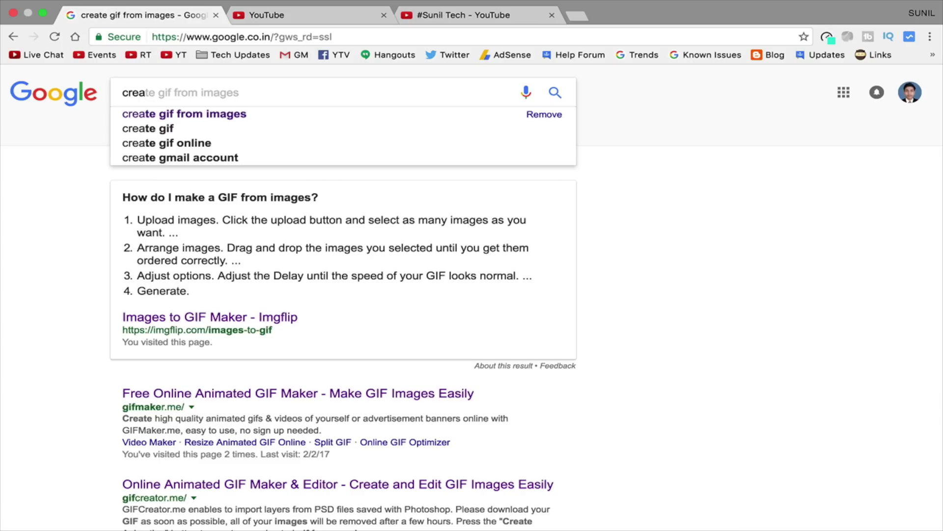
key(Down)
key(Down)
key(Return)
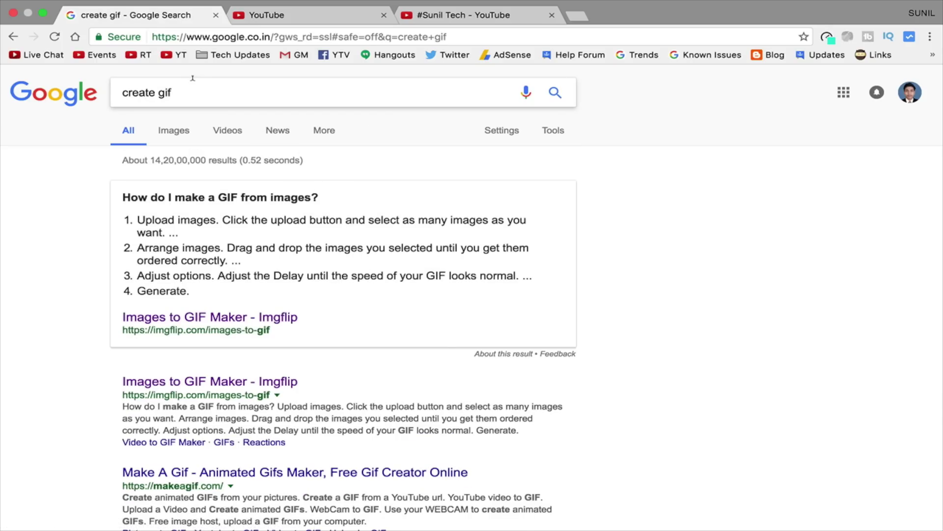
scroll(299, 205, down, 5)
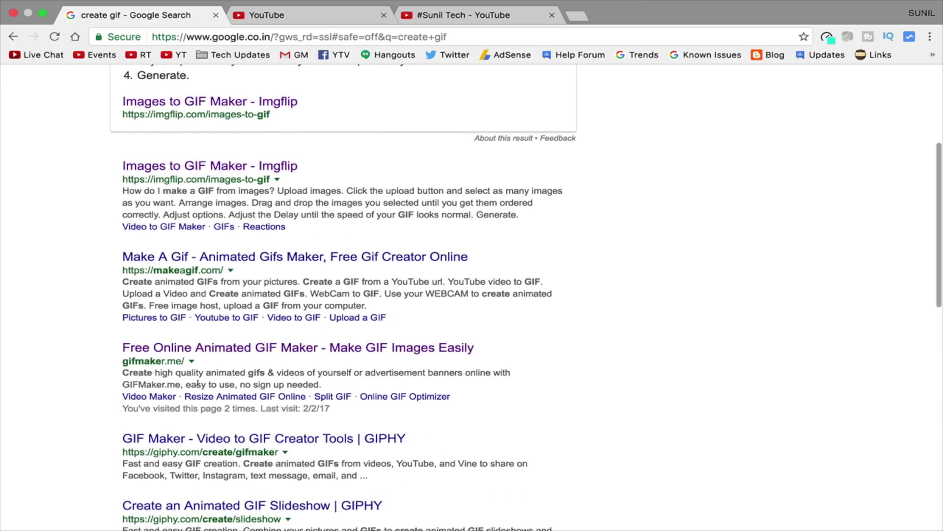
scroll(197, 384, down, 3)
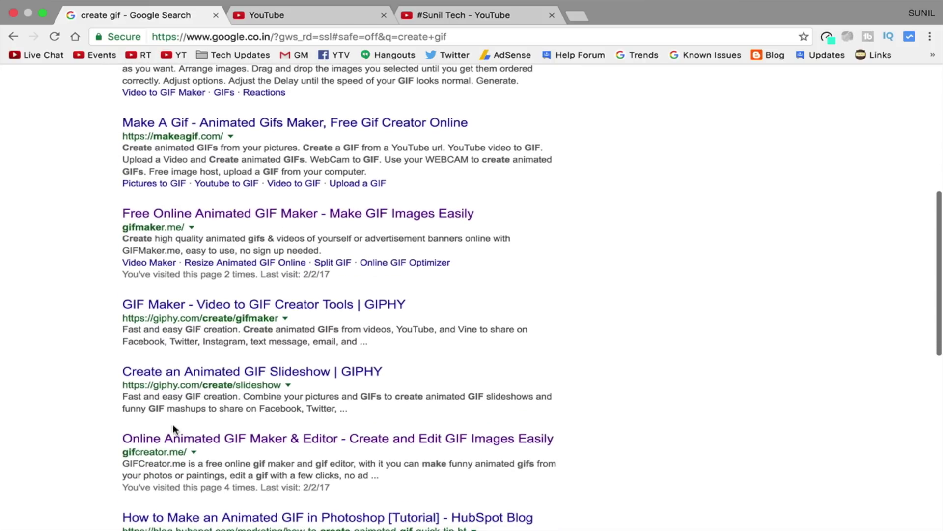
scroll(128, 384, up, 5)
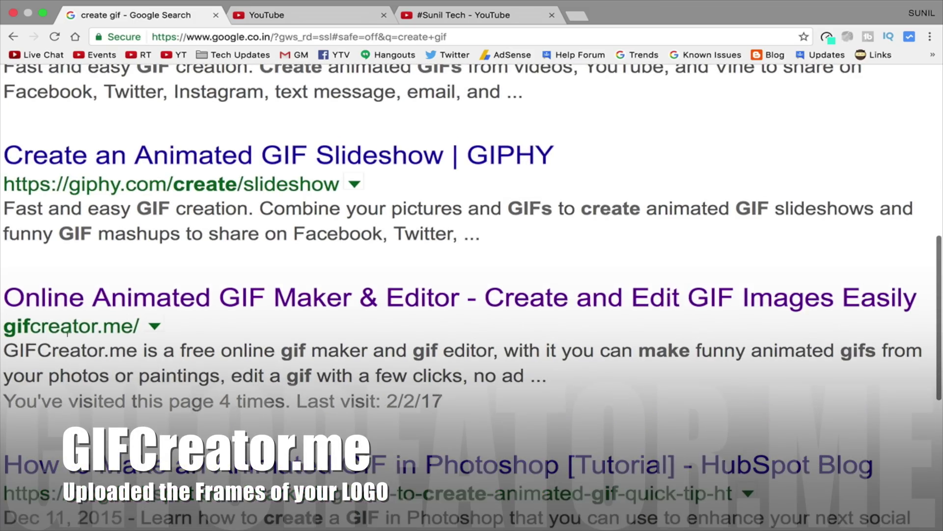
scroll(43, 361, left, 3)
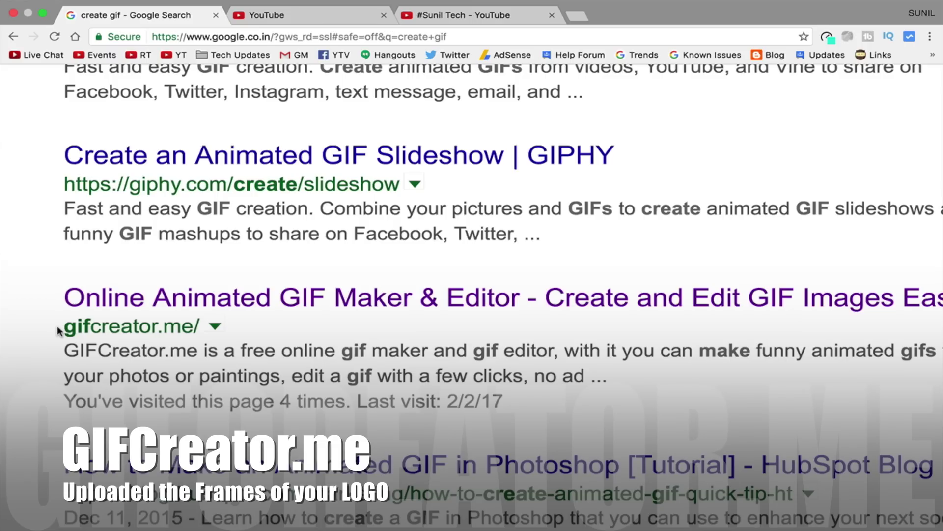
- Open gifcreator.me's GIF maker and upload the logo frame PNGs, starting with s.png
drag(61, 330, 190, 318)
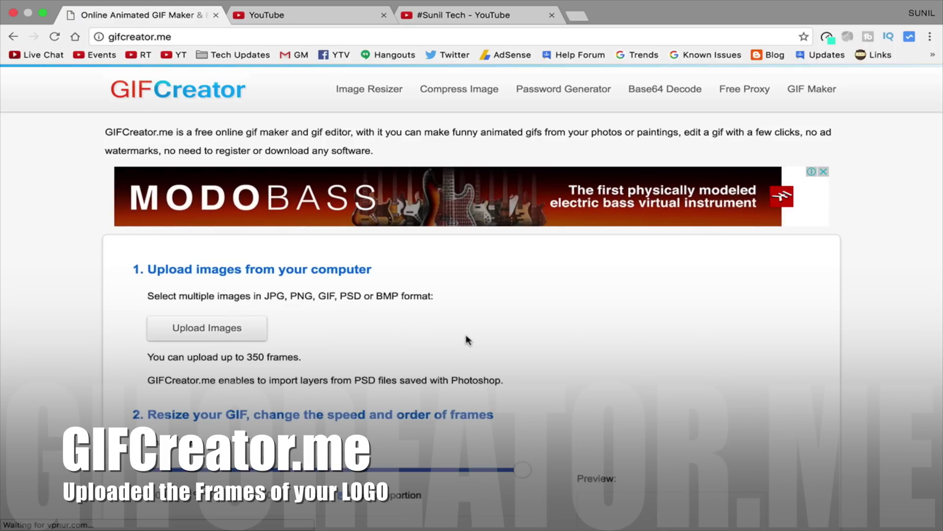
scroll(469, 343, down, 3)
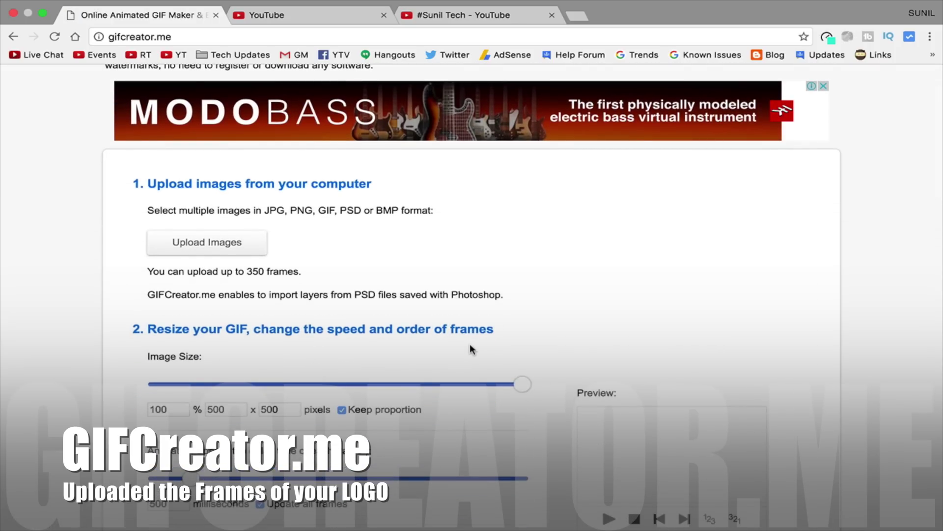
scroll(470, 344, down, 2)
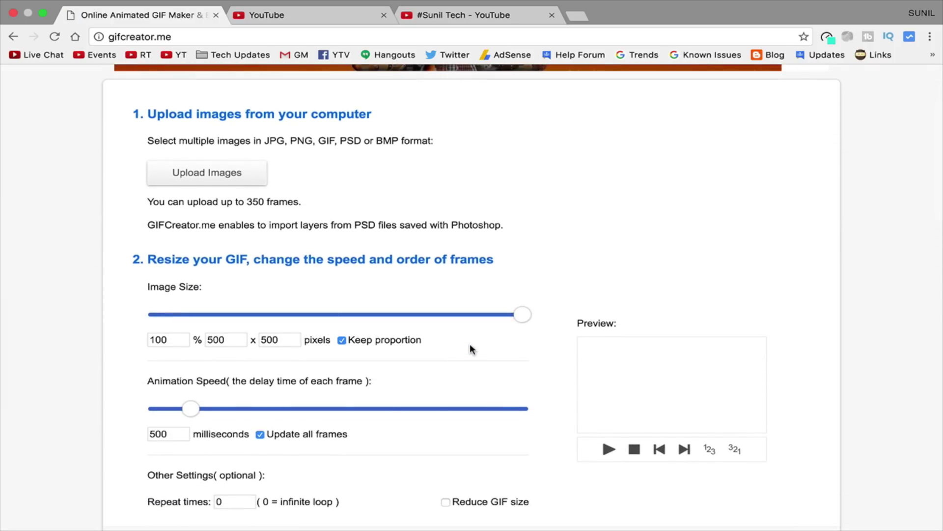
scroll(470, 345, down, 1)
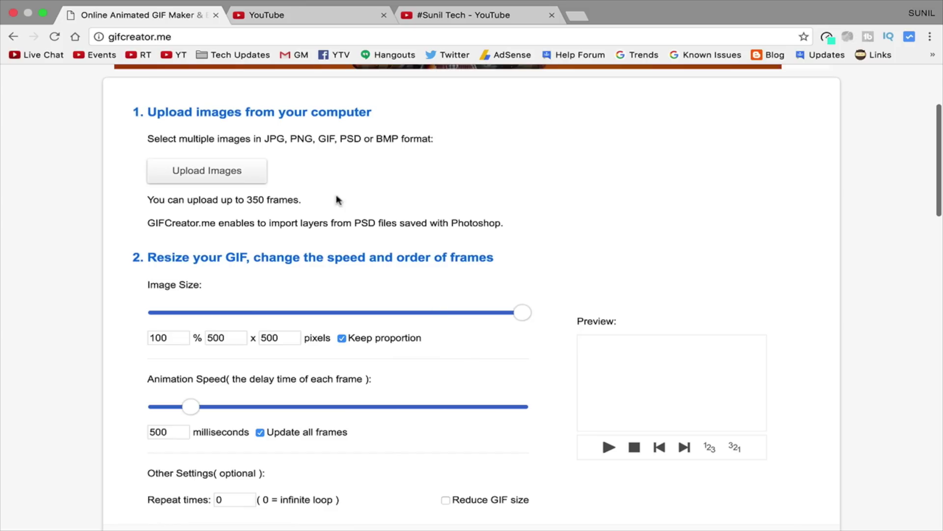
click(239, 175)
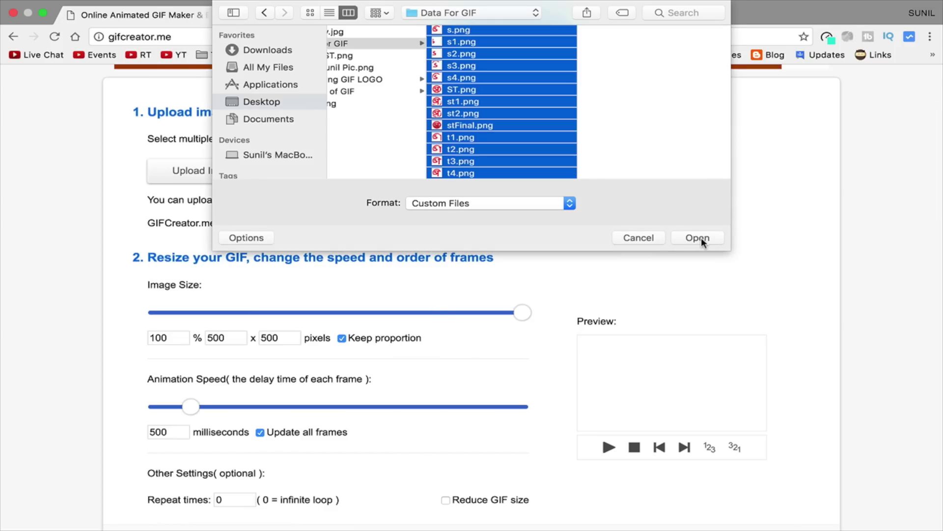
click(697, 238)
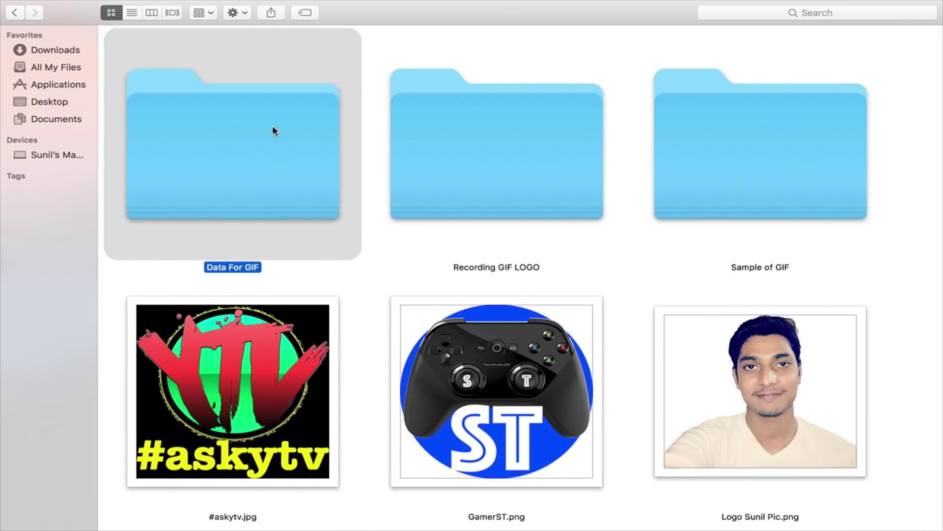
double_click(273, 129)
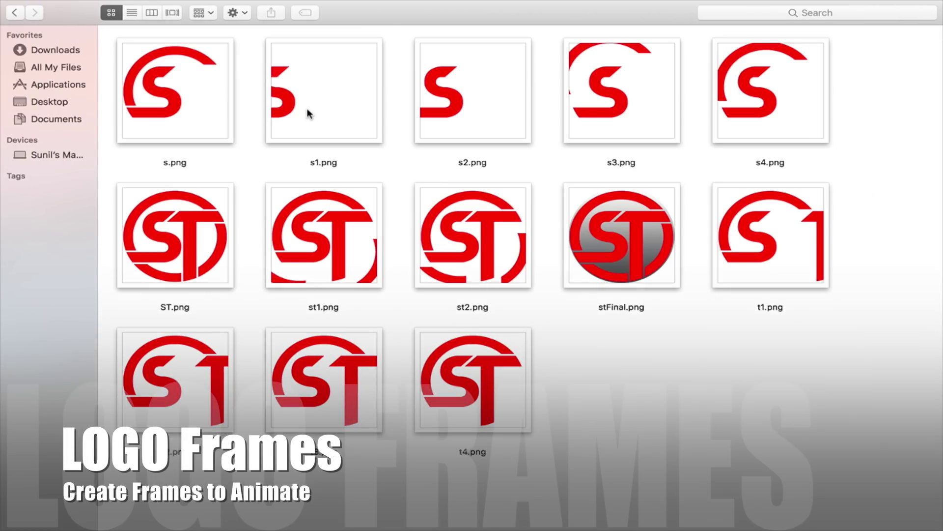
click(308, 113)
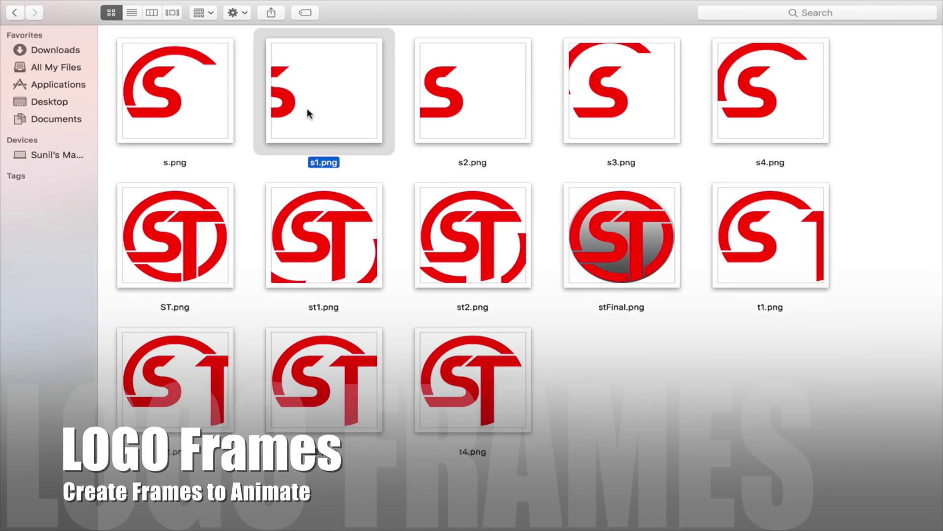
key(space)
key(Right)
key(Right)
key(Right)
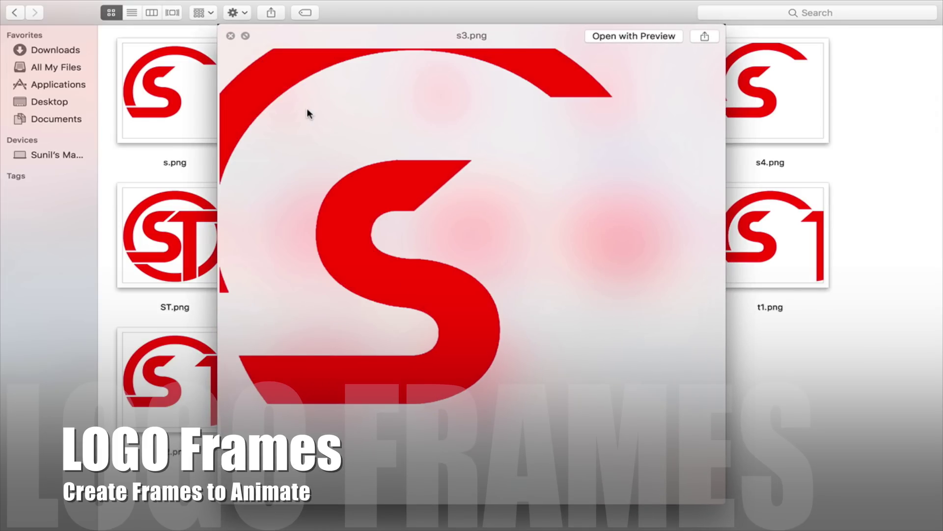
key(Right)
key(Right)
key(Right)
key(Right)
key(Right)
key(Right)
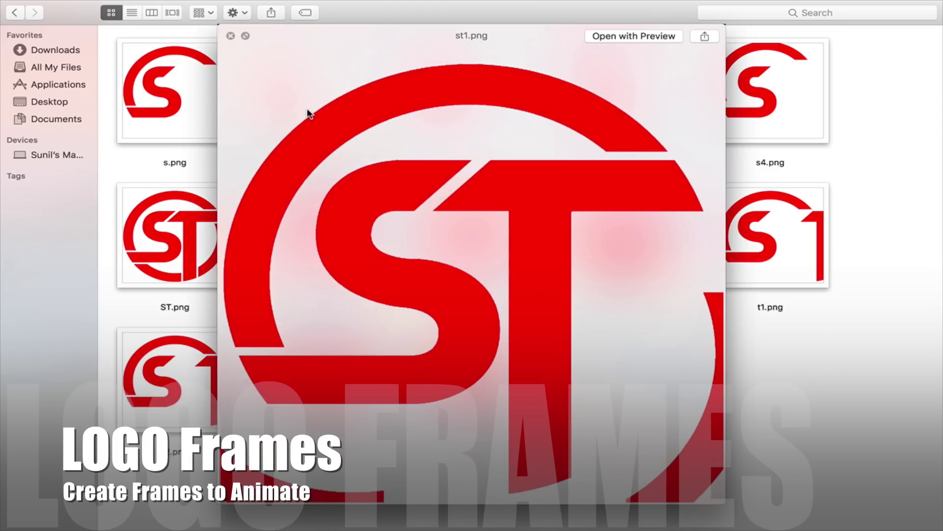
key(Right)
key(Right)
key(Right)
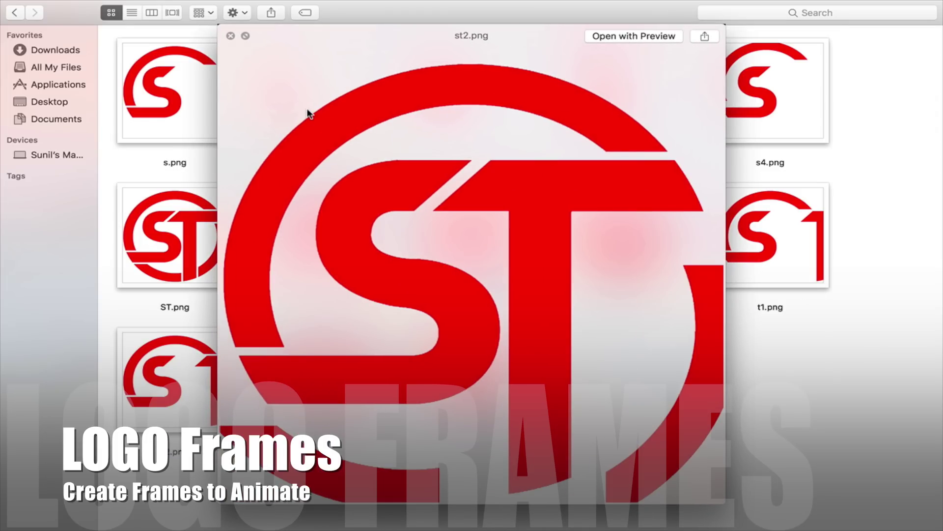
key(space)
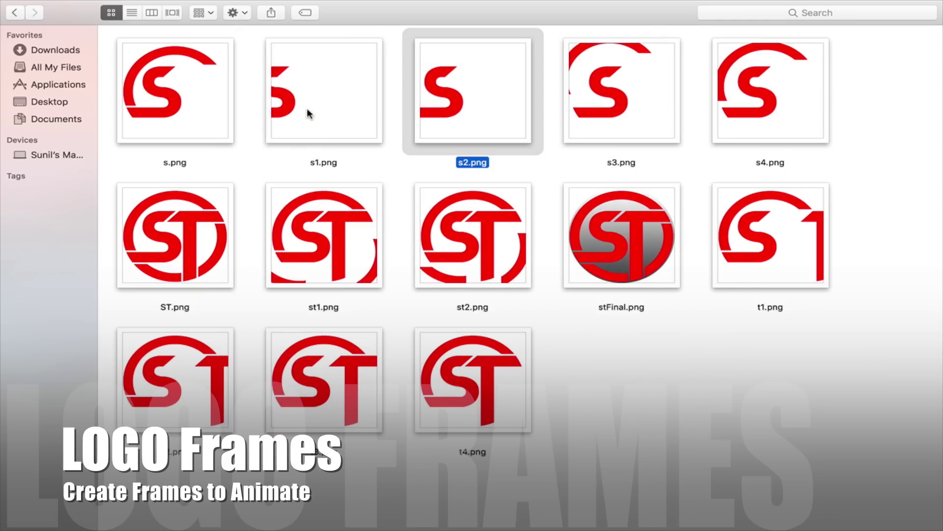
key(ctrl+Left)
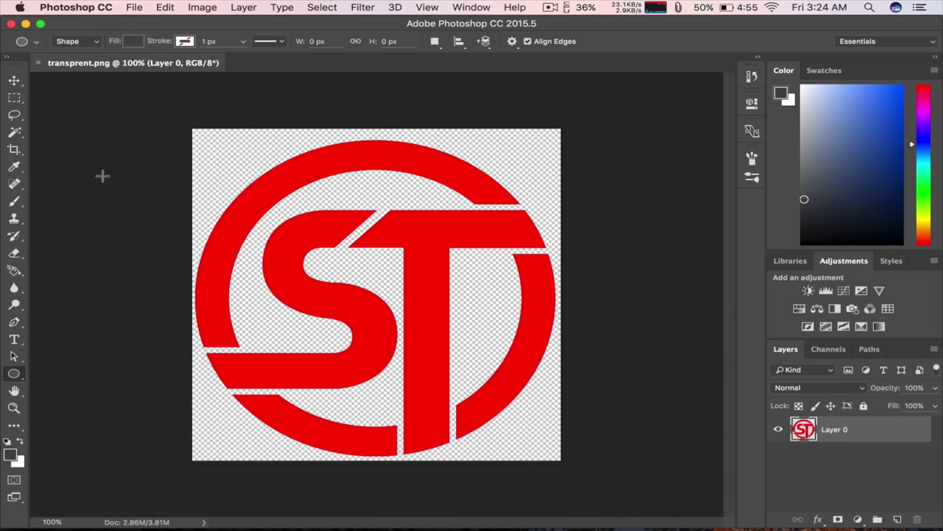
- With the Magic Wand, copy the top arc, the S and the T onto separate layers
click(15, 134)
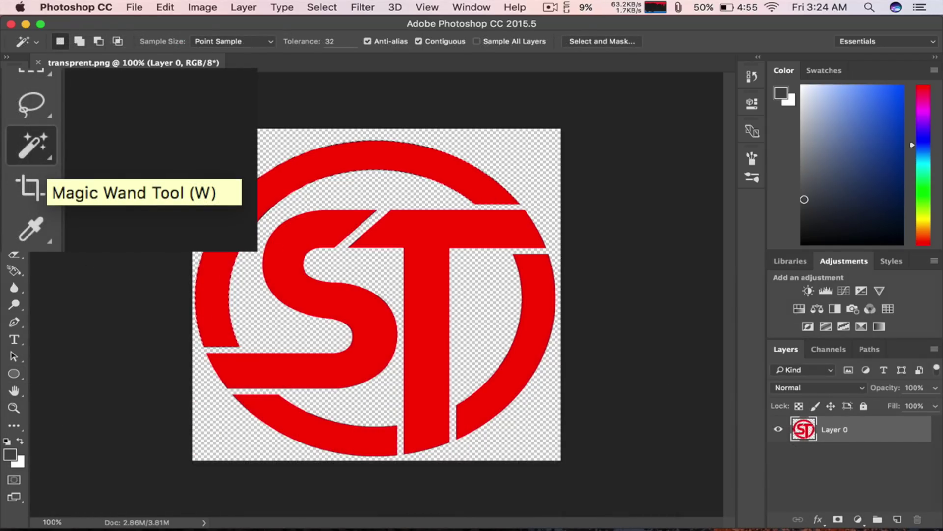
right_click(258, 231)
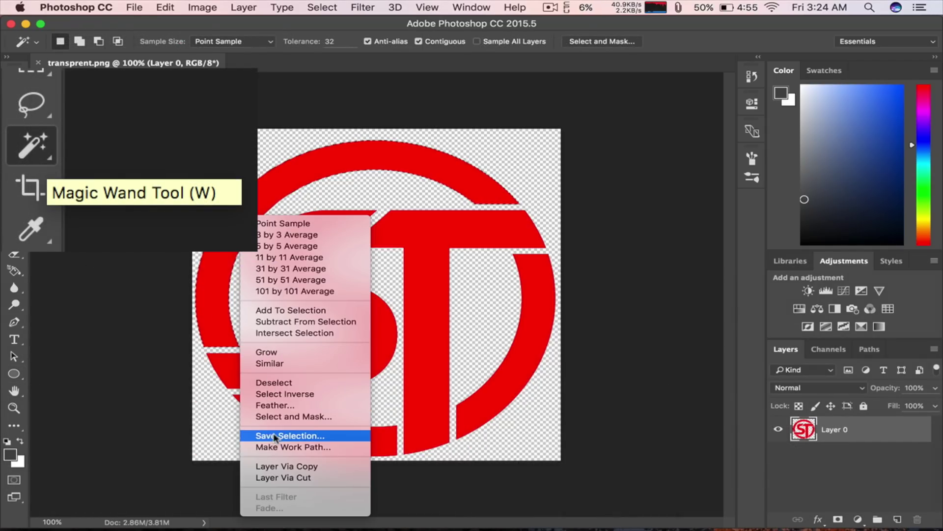
click(280, 467)
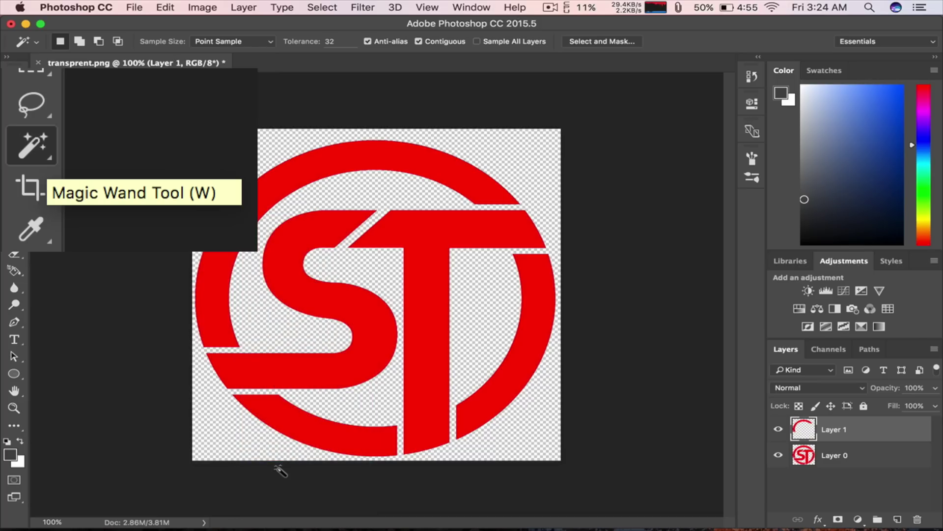
click(810, 455)
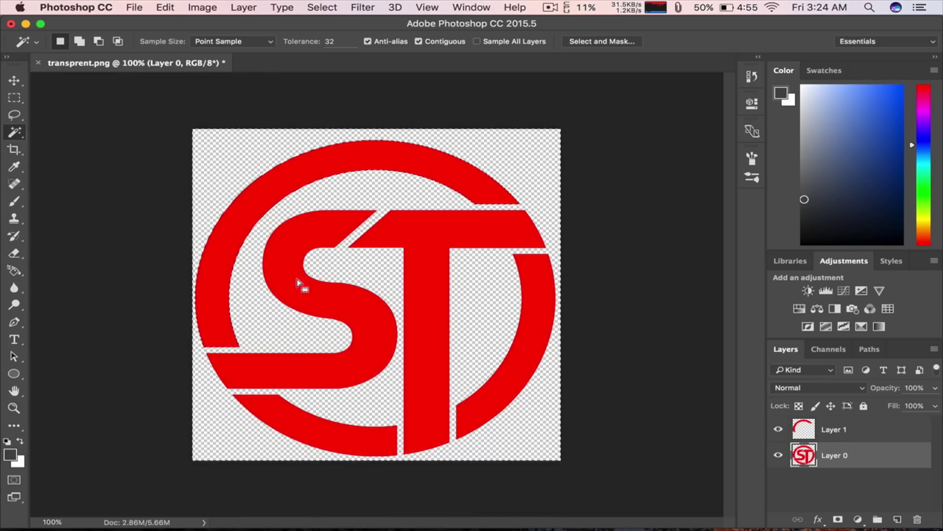
right_click(324, 301)
click(364, 471)
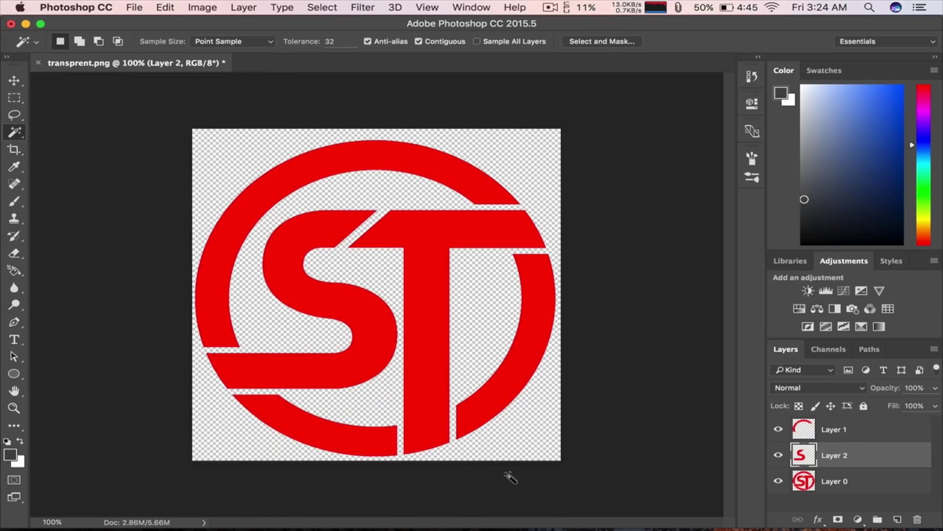
right_click(428, 244)
click(479, 472)
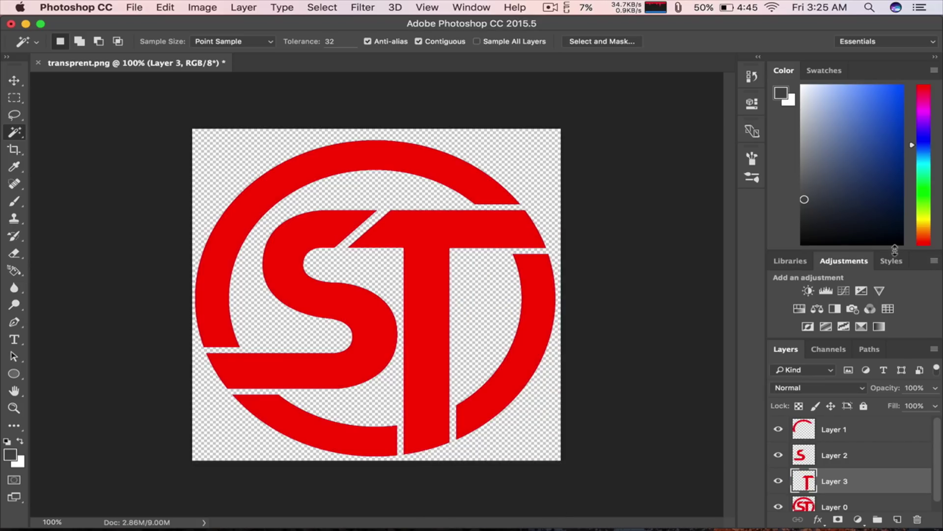
- Copy the right arc and the bottom arc onto their own layers
drag(895, 250, 798, 125)
click(830, 404)
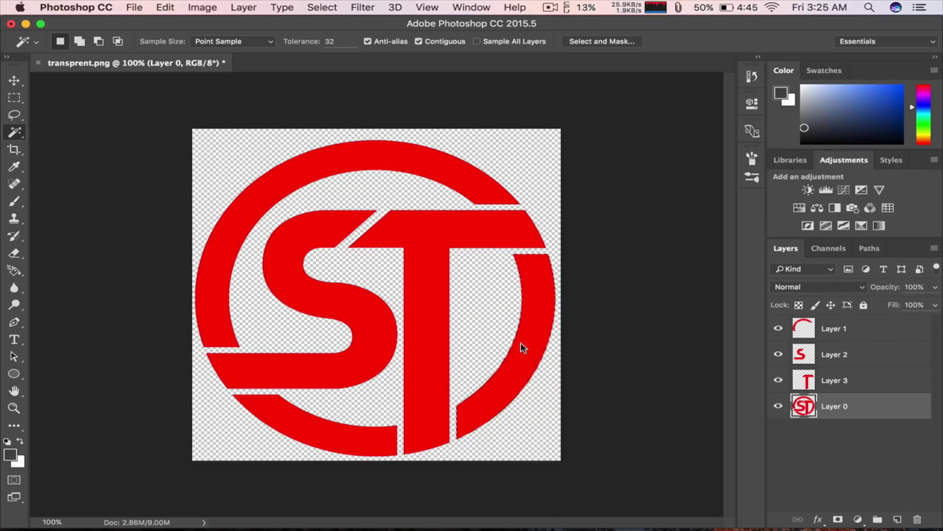
click(521, 348)
right_click(520, 348)
click(560, 482)
click(806, 432)
right_click(378, 444)
click(437, 477)
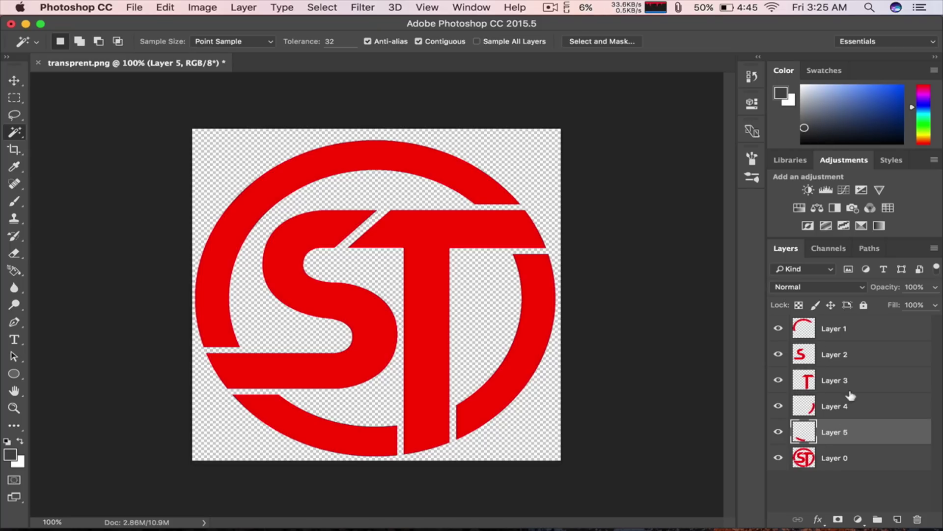
- Hide the T, lower arc and Layer 0 layers; start and cancel a Save As
drag(778, 380, 780, 411)
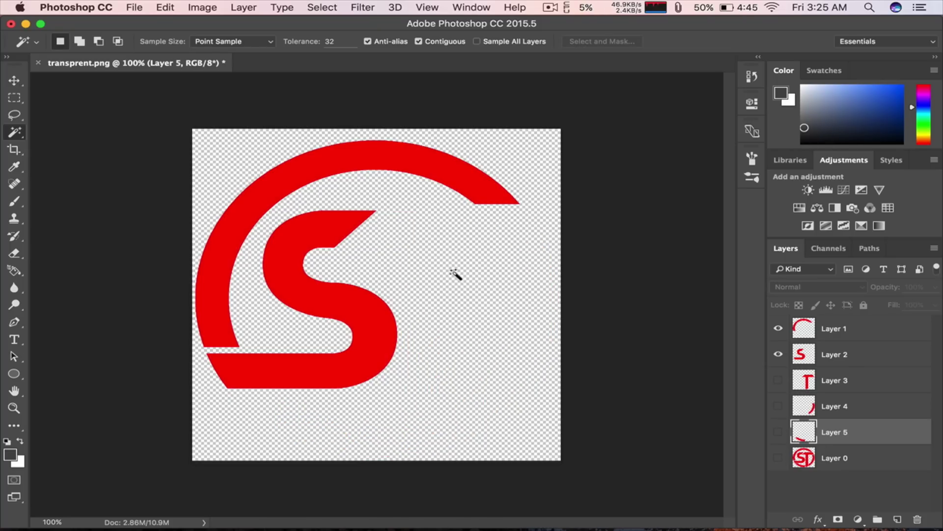
click(134, 7)
click(156, 146)
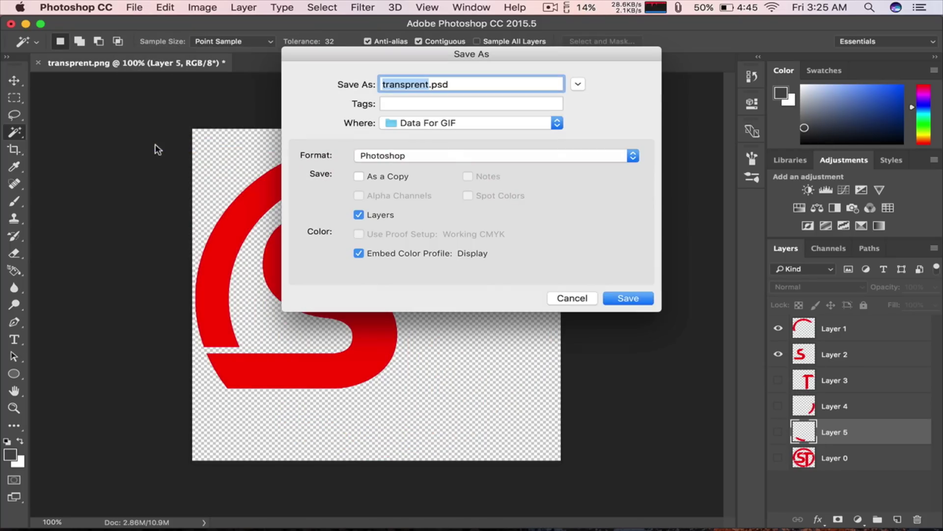
click(572, 298)
- With the Move tool, nudge the S left, stage a Save As, then nudge it back
key(v)
click(778, 354)
alt+click(778, 353)
click(804, 354)
key(shift+Left)
key(shift+Left)
key(shift+Left)
key(shift+Left)
key(shift+Left)
key(shift+Left)
key(shift+Left)
key(shift+Left)
key(shift+Left)
key(shift+Left)
key(shift+Left)
key(shift+Left)
key(shift+Left)
key(shift+Left)
key(shift+Left)
key(shift+Left)
key(shift+Left)
key(shift+Left)
key(shift+Left)
key(shift+Left)
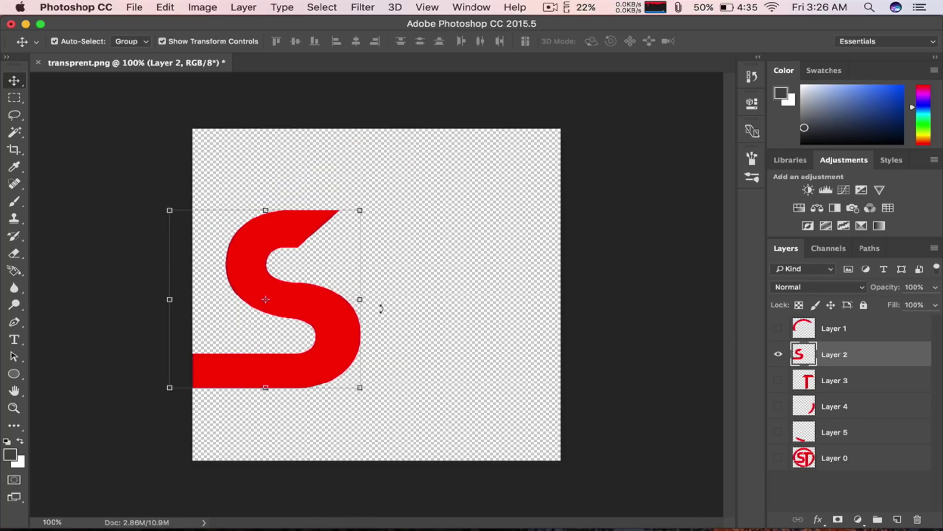
click(134, 7)
click(147, 143)
click(571, 298)
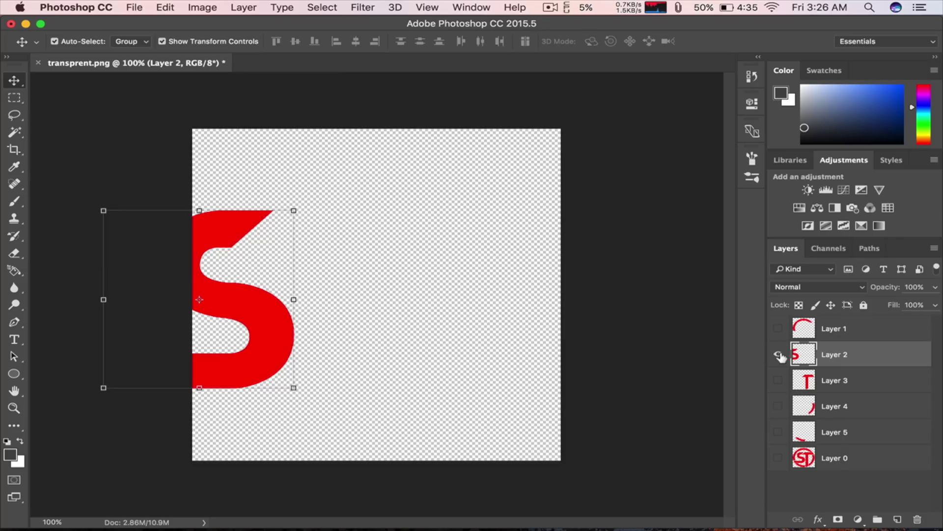
key(shift+Right)
key(shift+Right)
key(shift+Right)
key(shift+Right)
key(shift+Right)
key(shift+Right)
key(shift+Right)
key(shift+Right)
key(shift+Right)
key(shift+Right)
key(shift+Right)
key(shift+Right)
key(shift+Right)
key(shift+Right)
key(shift+Right)
key(shift+Right)
key(shift+Right)
key(shift+Right)
key(shift+Right)
key(shift+Right)
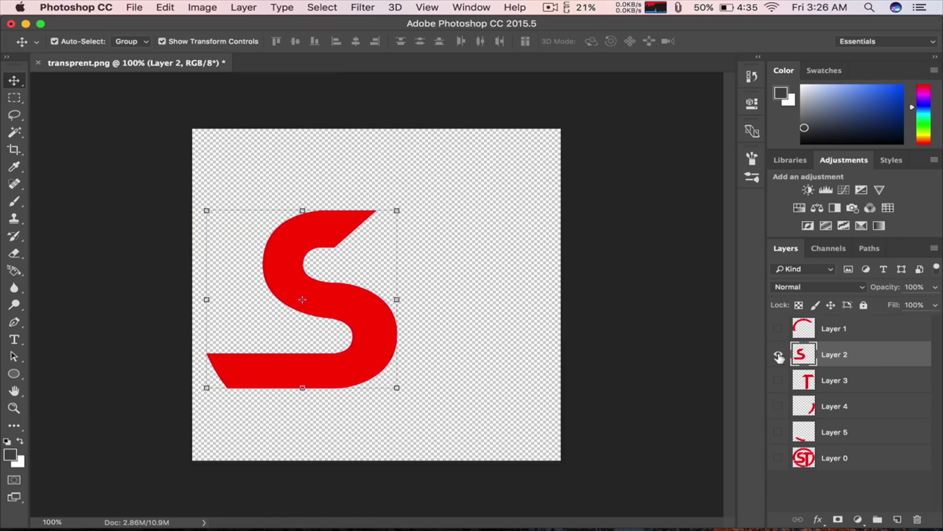
- Show the top arc, nudge it up and left, and stage a Save As
click(778, 328)
click(831, 330)
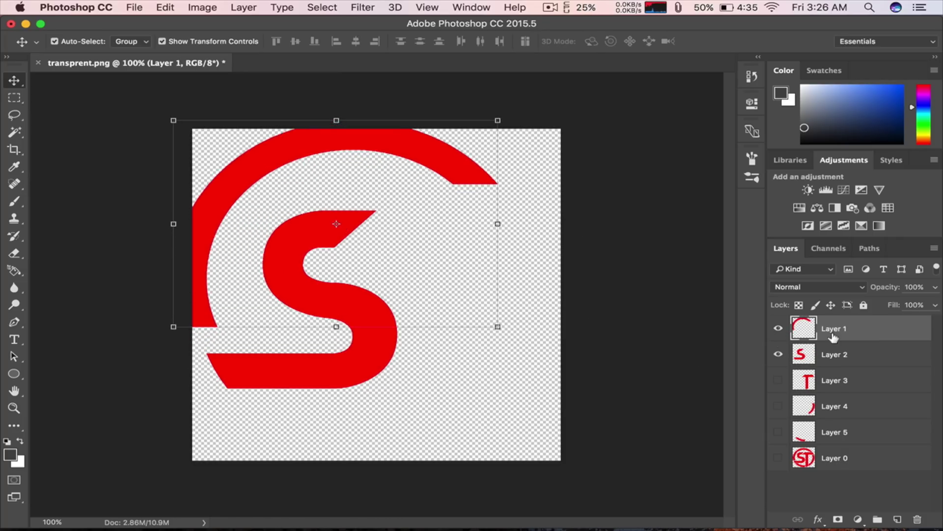
key(shift+Left)
key(shift+Left)
key(shift+Left)
key(shift+Up)
key(shift+Up)
key(shift+Up)
click(134, 7)
click(147, 143)
click(573, 298)
- Show the T layer and push it toward the right edge
click(831, 380)
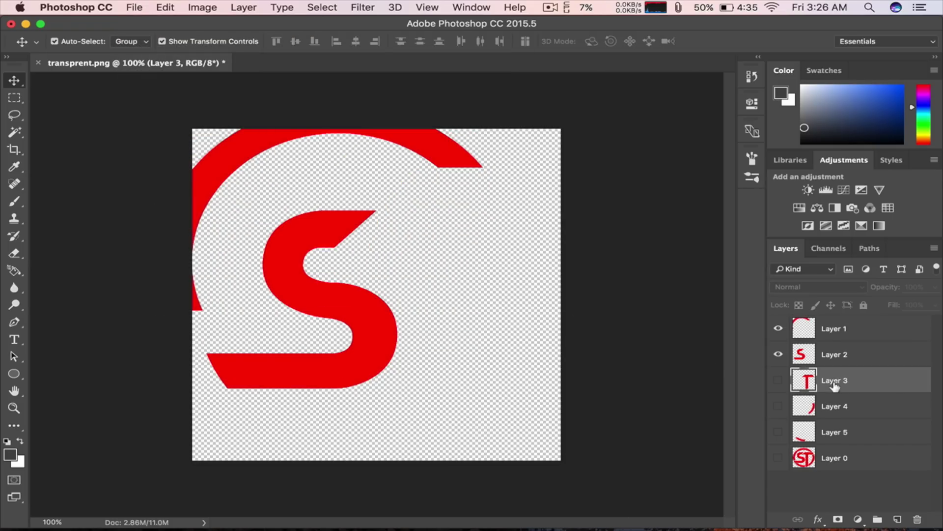
click(778, 380)
key(shift+Right)
key(shift+Right)
key(shift+Right)
key(shift+Right)
key(shift+Right)
key(shift+Right)
key(shift+Right)
key(shift+Right)
key(shift+Right)
key(shift+Right)
key(shift+Right)
key(shift+Right)
key(shift+Right)
key(shift+Right)
key(shift+Right)
key(shift+Right)
key(shift+Right)
key(shift+Right)
key(shift+Right)
key(shift+Right)
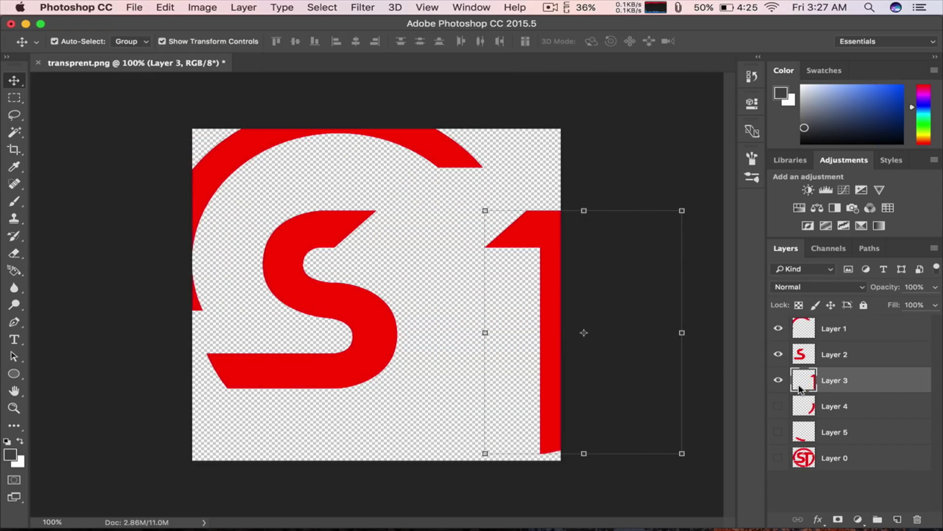
click(780, 408)
click(779, 409)
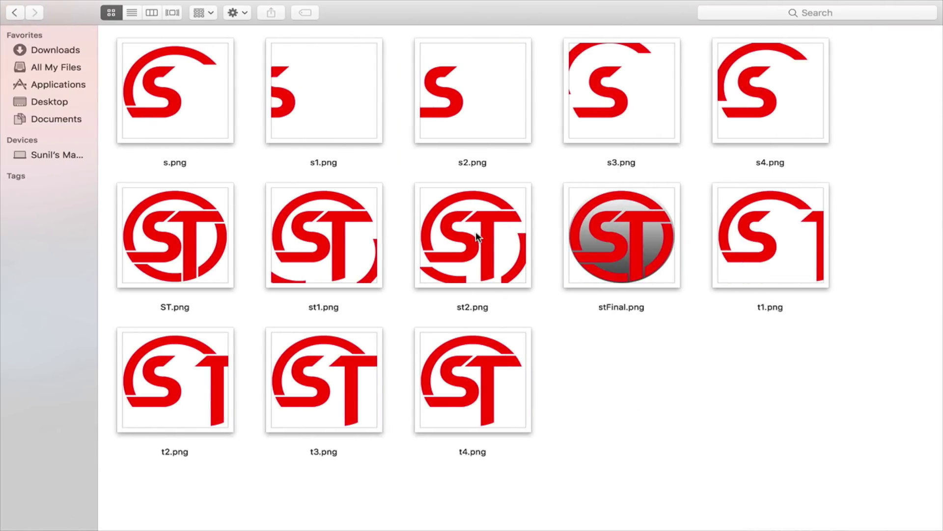
- Select the s2, t1, t3, t4, st1, st2, stFinal and ST.png frames for upload
click(449, 120)
click(719, 243)
click(324, 379)
click(462, 379)
click(359, 239)
click(491, 240)
click(600, 244)
click(235, 241)
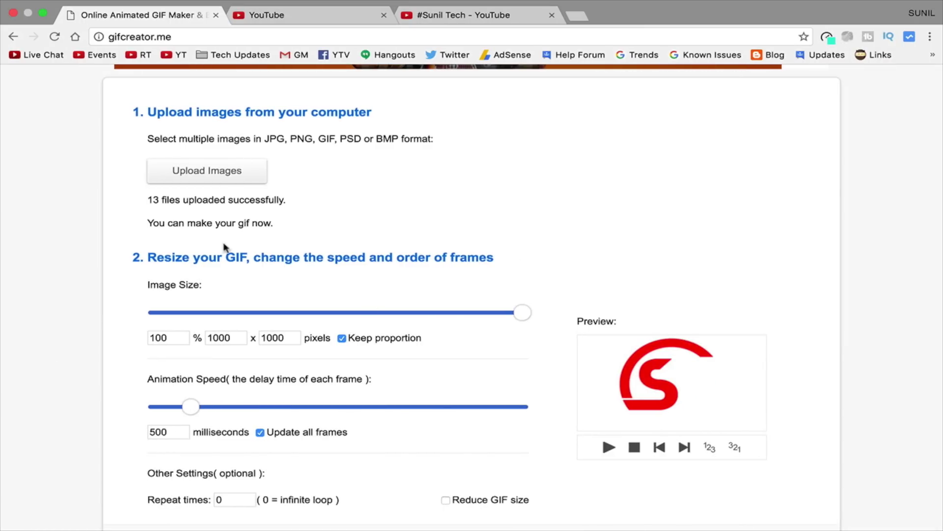
- Reorder thumbnails: s.png ends the S frames, ST.png, st2, st1 follow the T frames; shorten the delay
scroll(224, 247, down, 6)
drag(419, 361, 260, 289)
drag(327, 288, 764, 275)
drag(206, 359, 263, 429)
drag(325, 362, 727, 364)
drag(216, 362, 639, 344)
drag(192, 103, 163, 103)
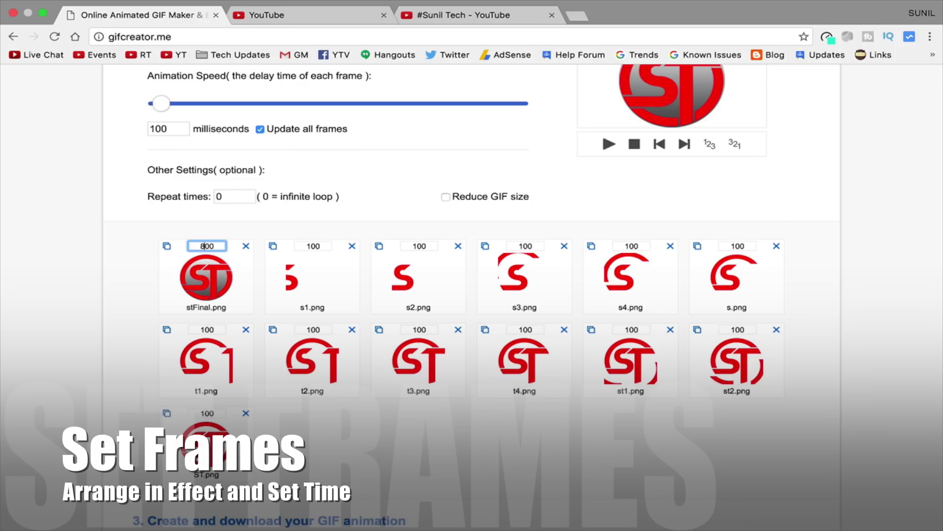
- Preview the animation, generate the GIF, download it and open its View GIF page
scroll(546, 260, down, 1)
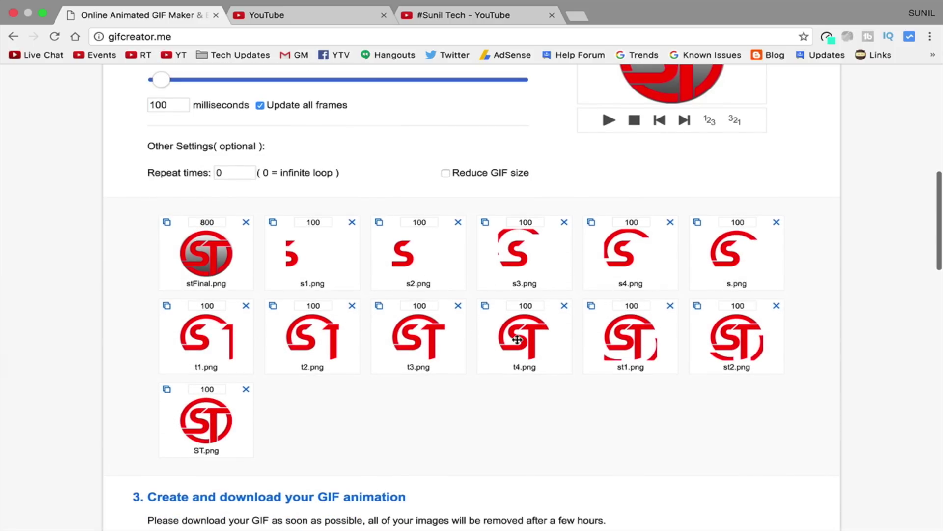
scroll(419, 381, up, 5)
click(609, 241)
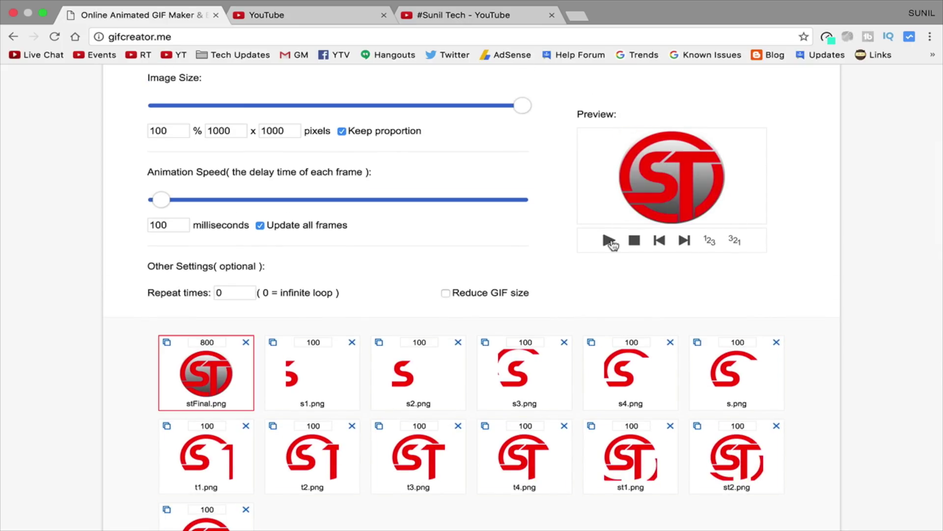
scroll(393, 295, down, 10)
click(216, 411)
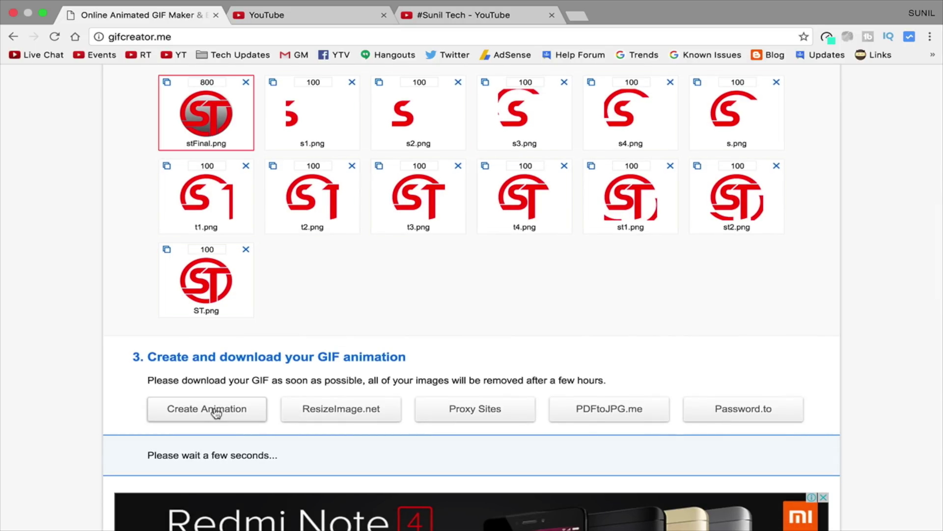
click(184, 379)
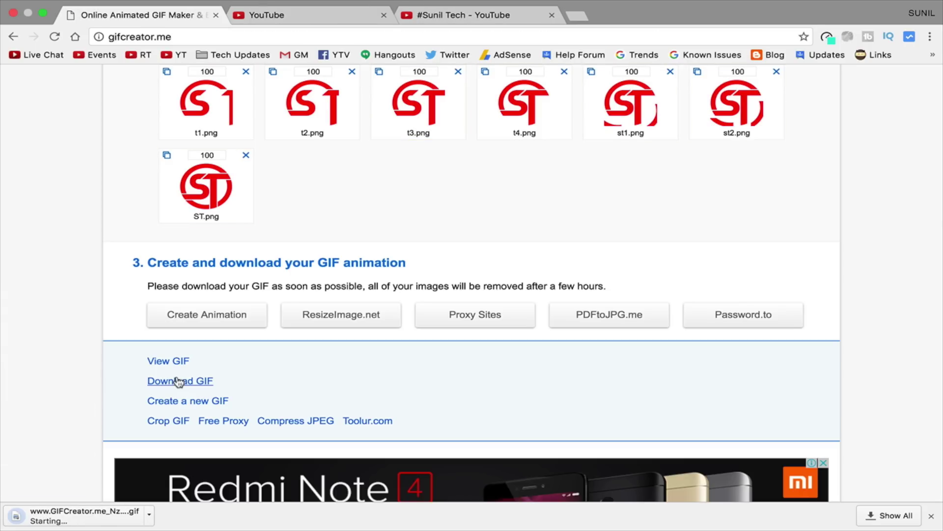
click(170, 363)
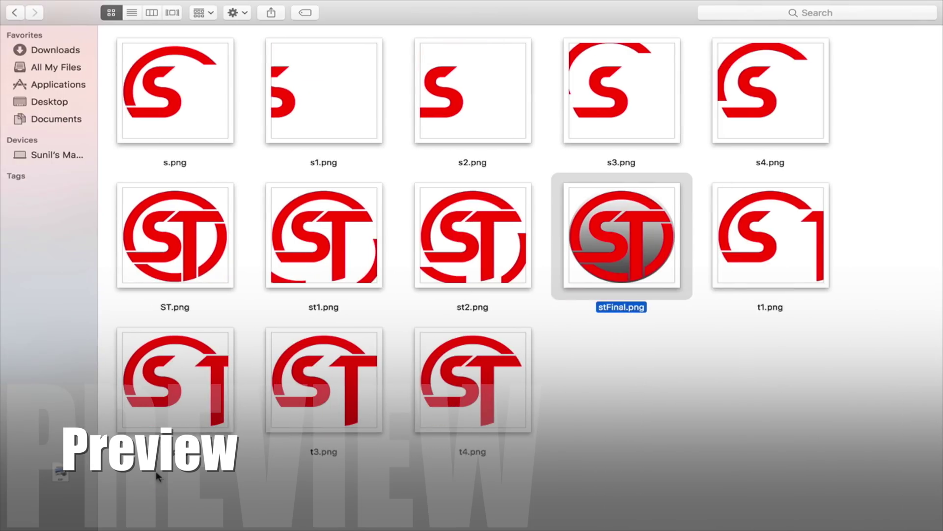
- Move the downloaded GIF into the sample GIF folder, Quick Look st.gif and ST GIF LOGO.gif, close the viewer tab
drag(155, 471, 883, 280)
key(space)
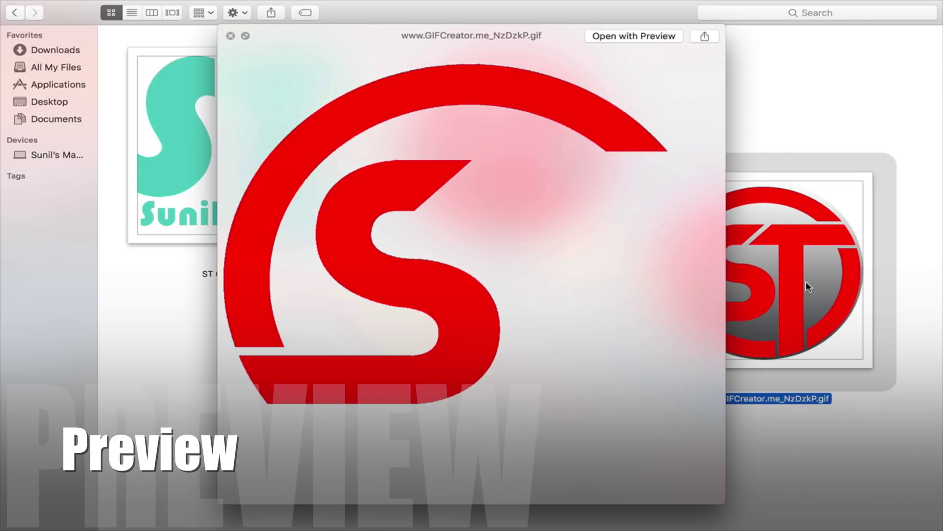
key(Left)
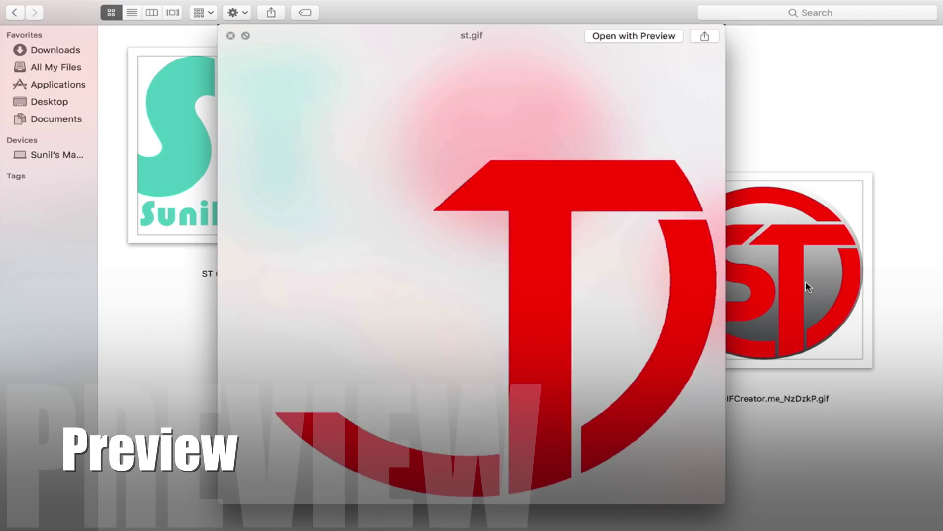
key(Left)
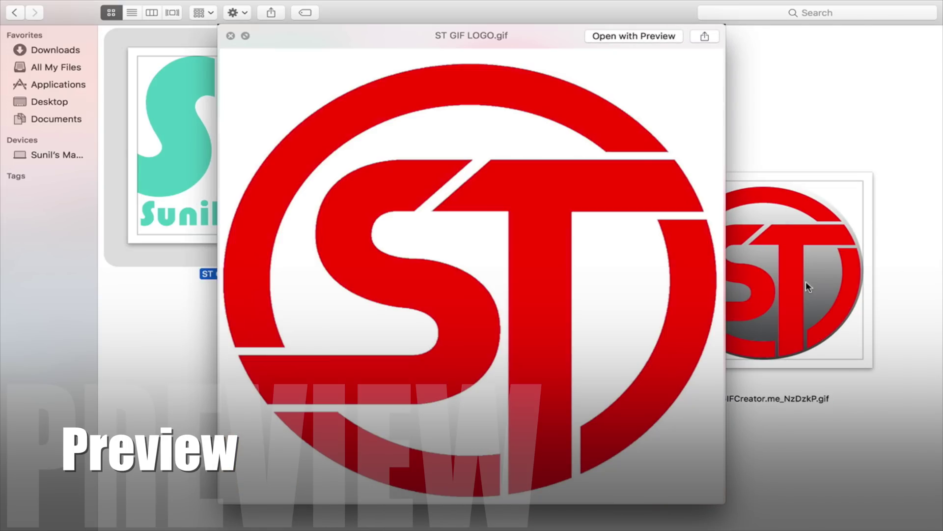
key(space)
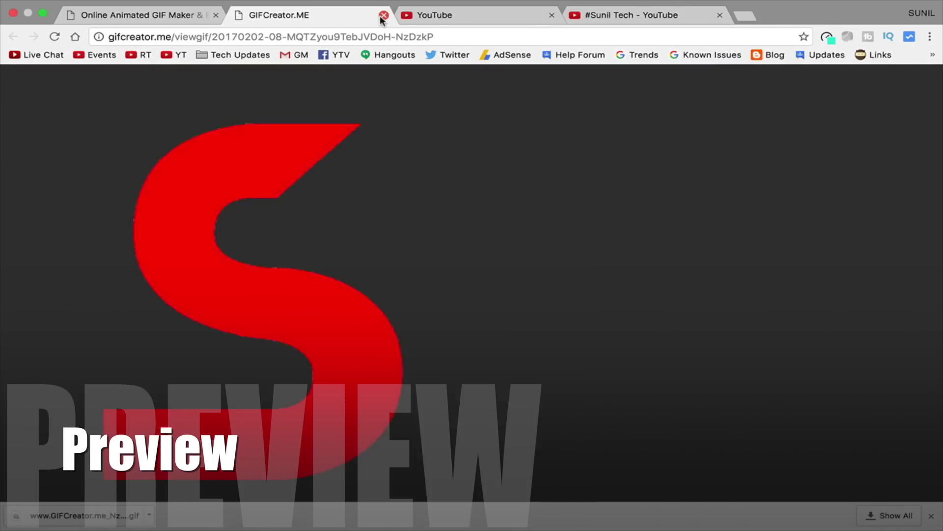
click(382, 15)
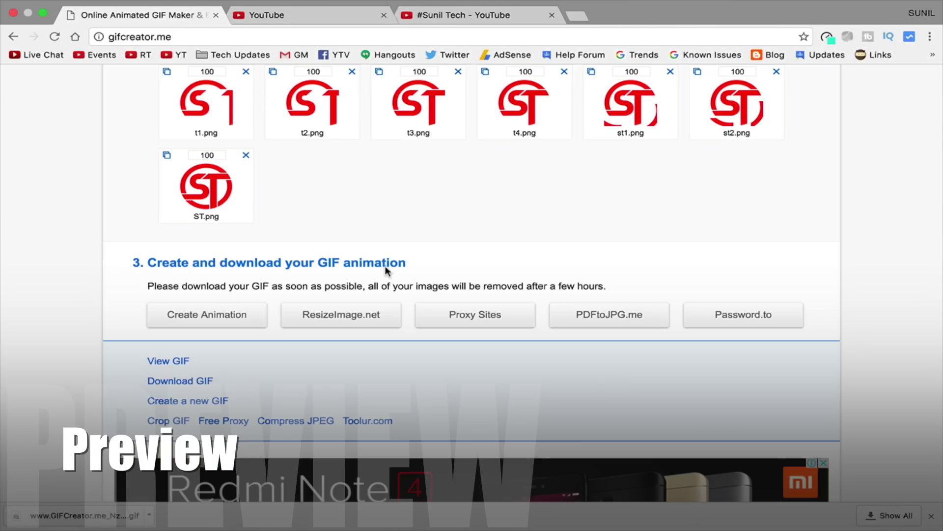
scroll(346, 286, up, 10)
scroll(346, 291, down, 3)
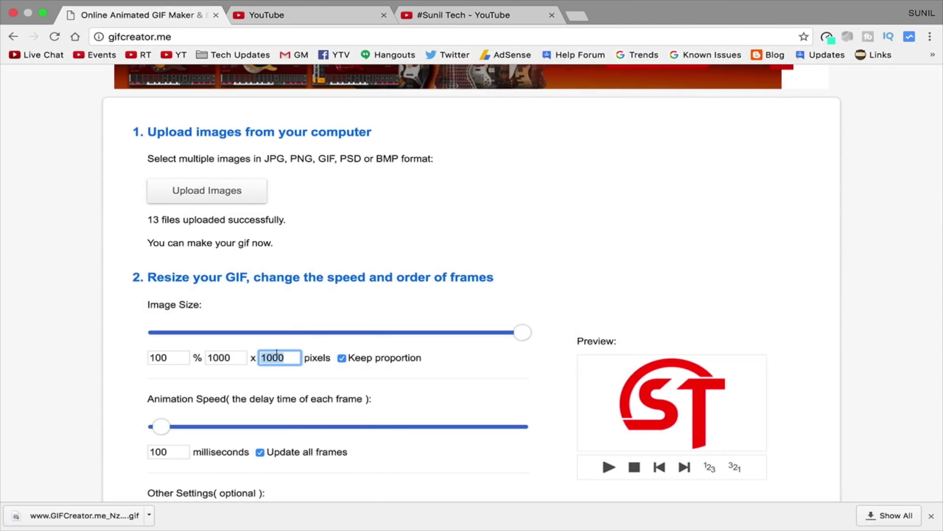
- Close the GIF maker and notifications tabs, then open Google's photo picker from the channel icon
click(215, 15)
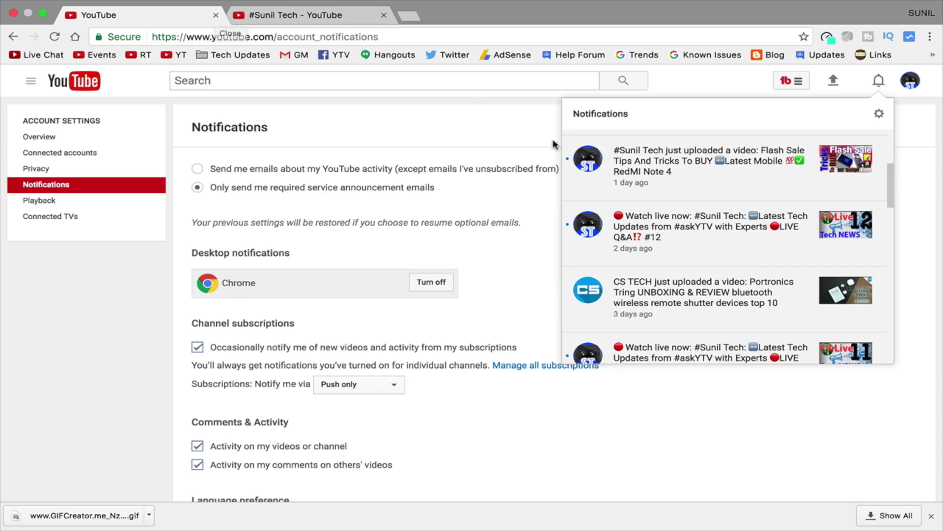
click(215, 15)
mouse_move(133, 167)
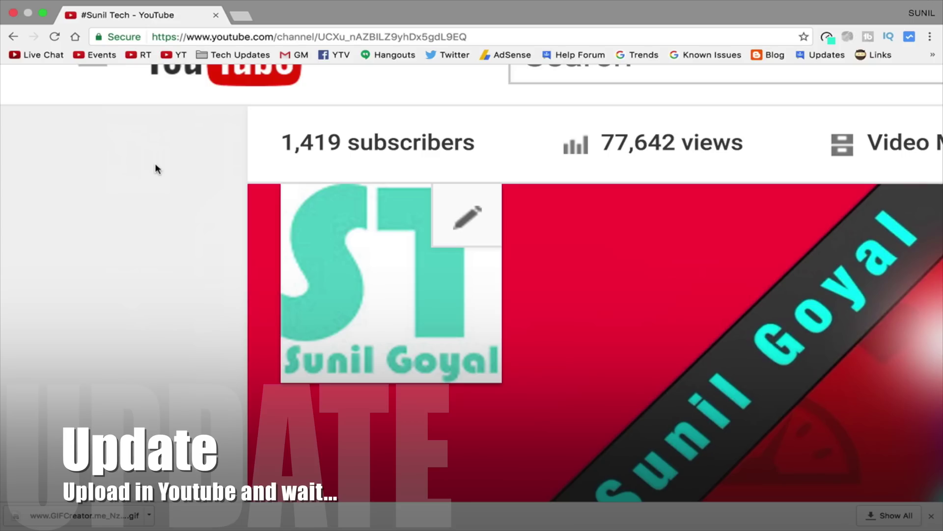
click(462, 223)
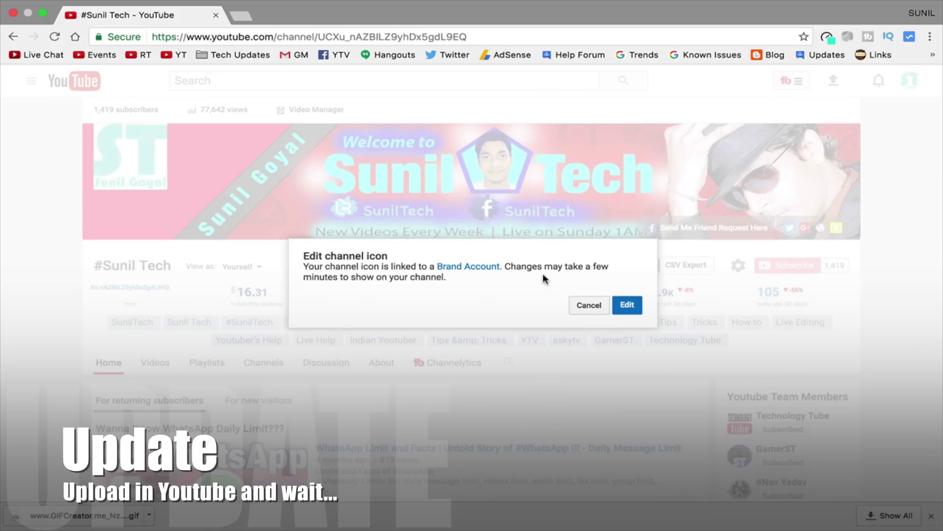
click(631, 304)
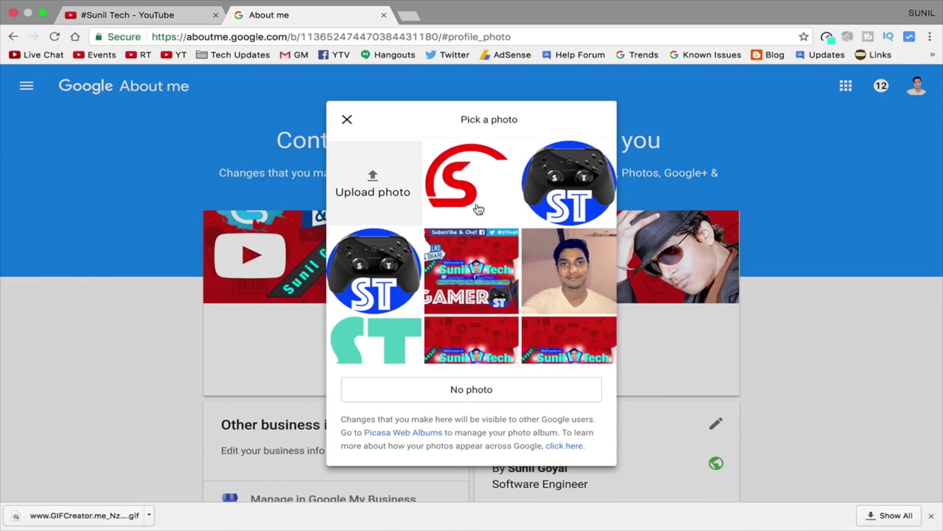
click(373, 181)
click(429, 104)
key(super+Up)
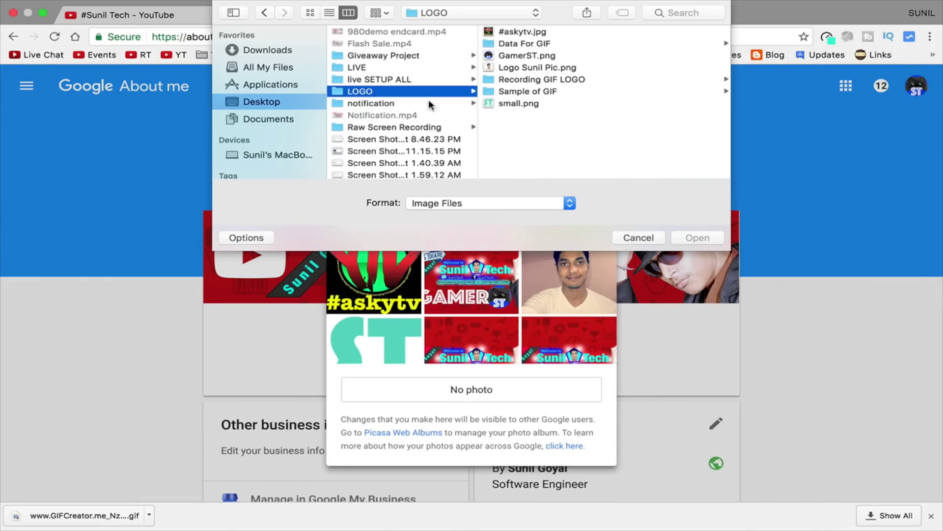
click(532, 92)
click(523, 56)
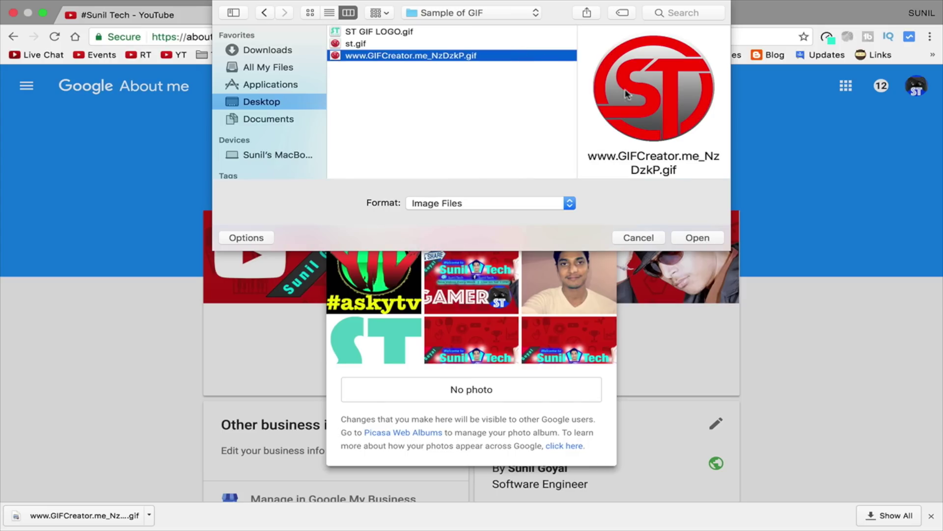
click(697, 238)
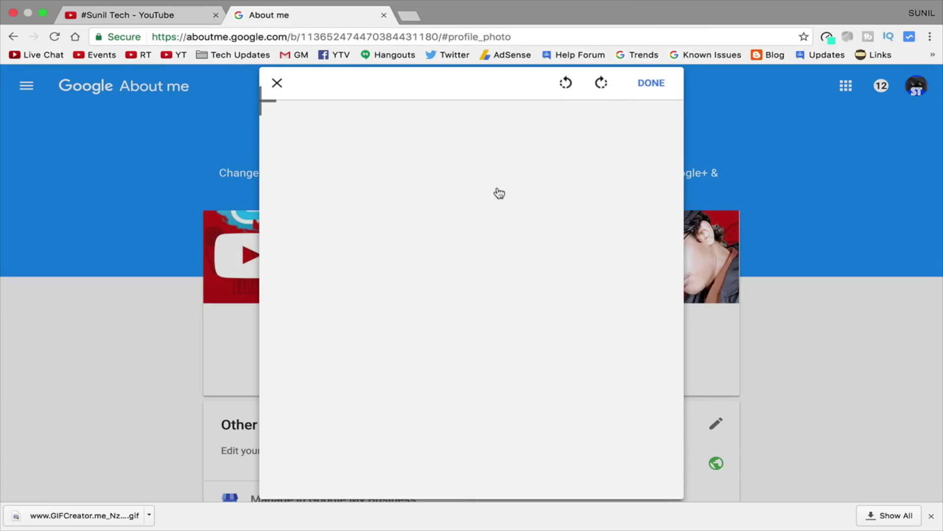
click(652, 85)
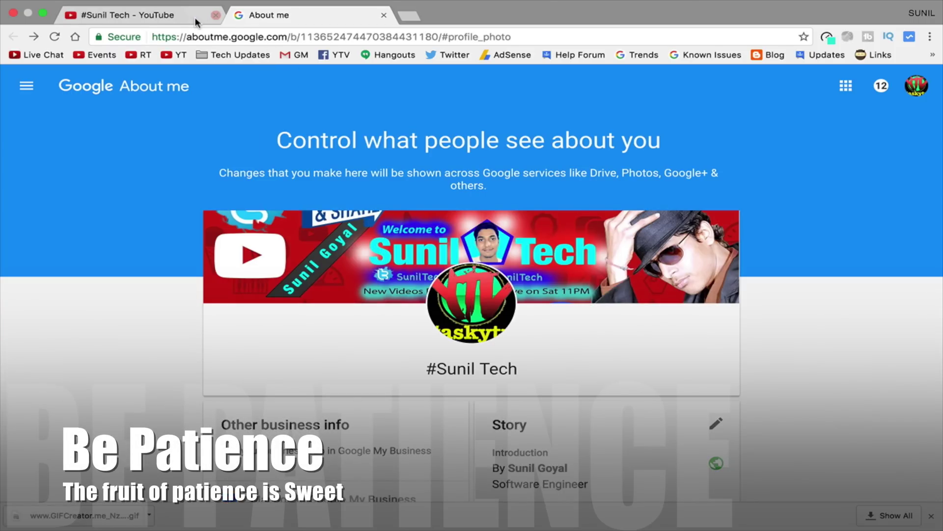
- Switch back to the YouTube channel tab to see whether the ST logo icon appears
click(180, 20)
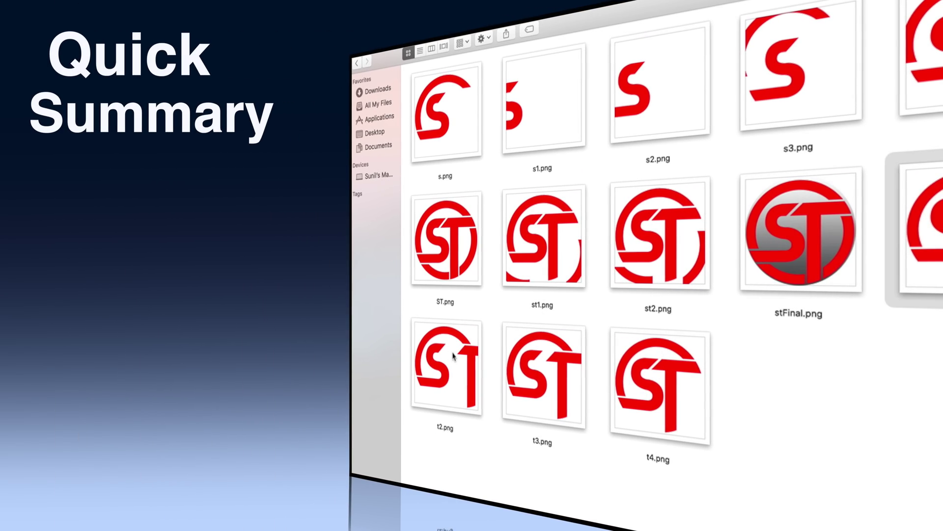
click(603, 368)
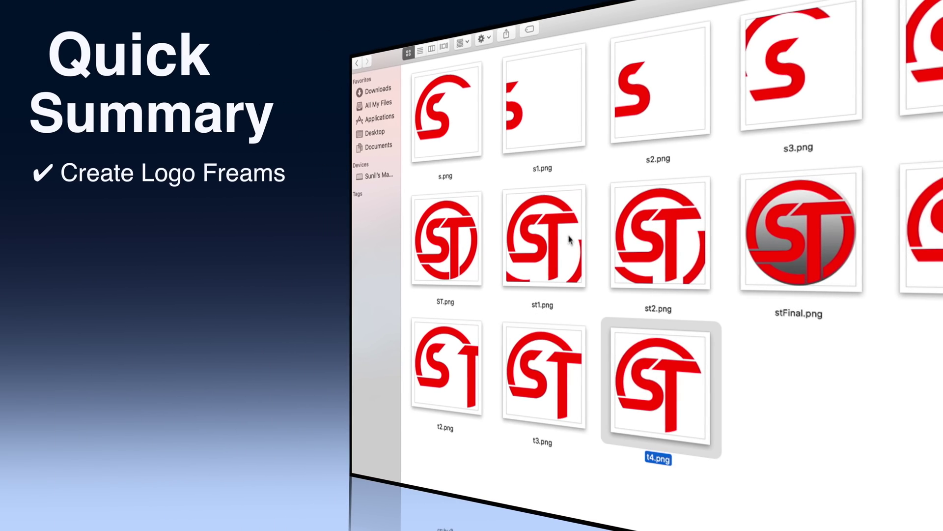
click(658, 236)
click(801, 231)
click(446, 241)
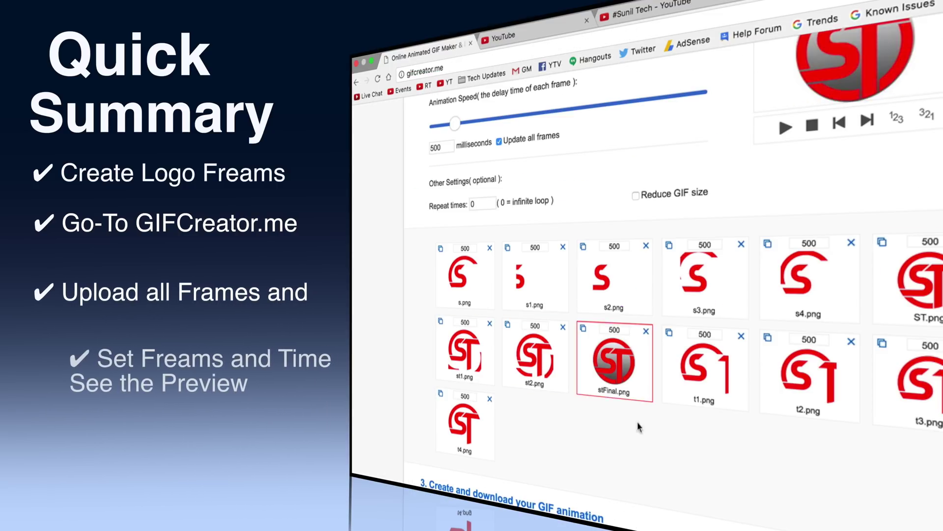
drag(611, 359, 542, 437)
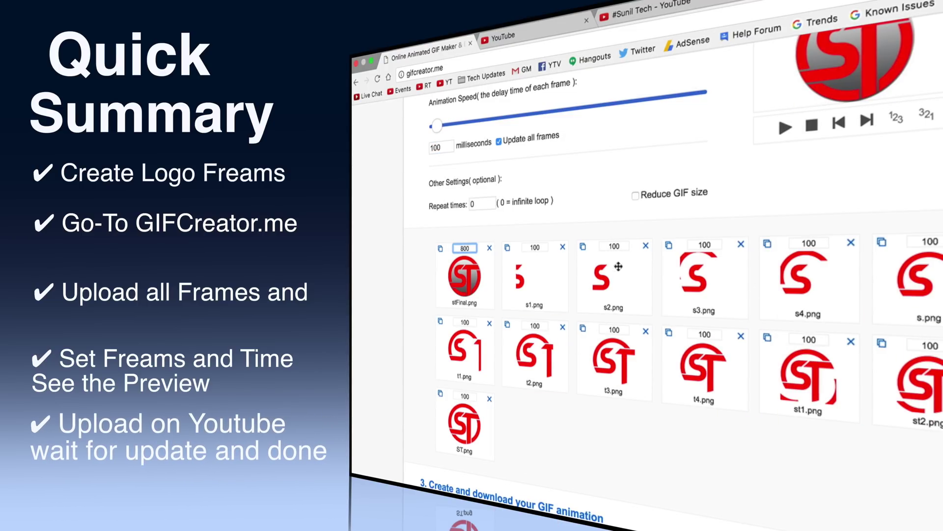
scroll(636, 225, down, 1)
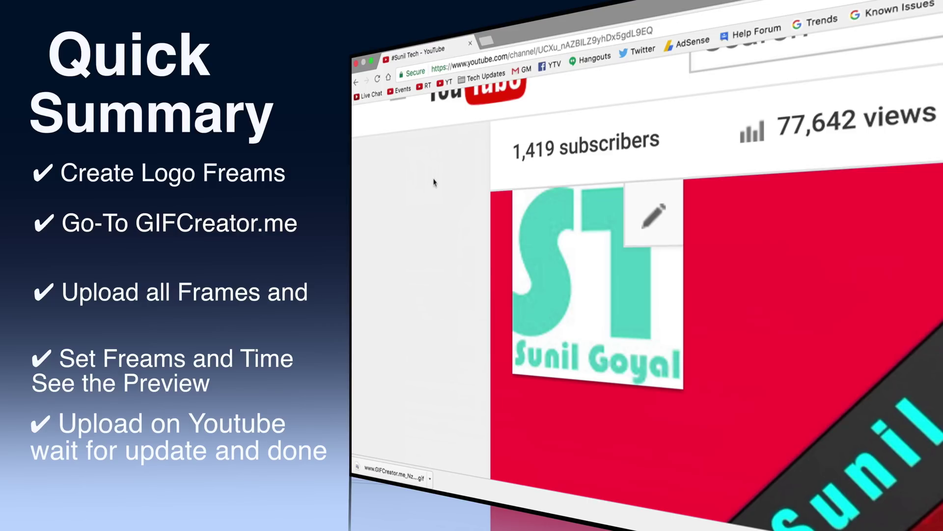
click(649, 221)
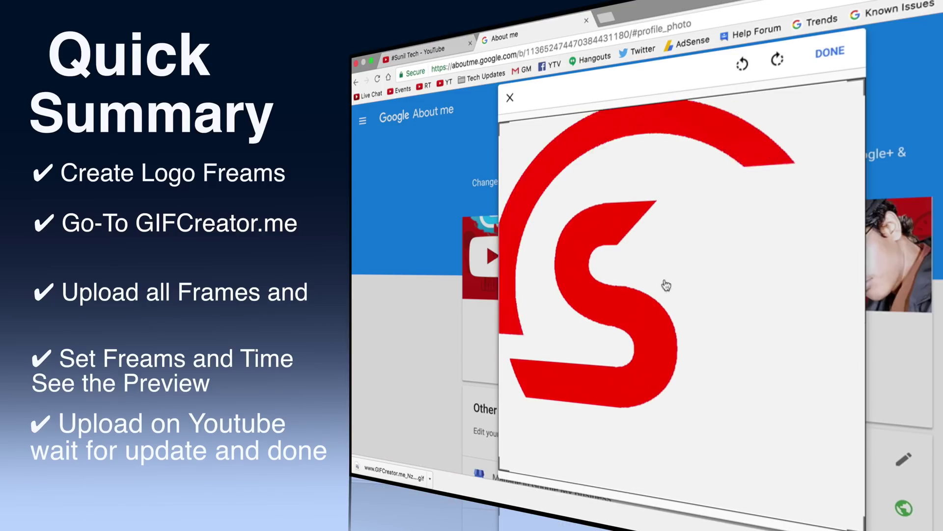